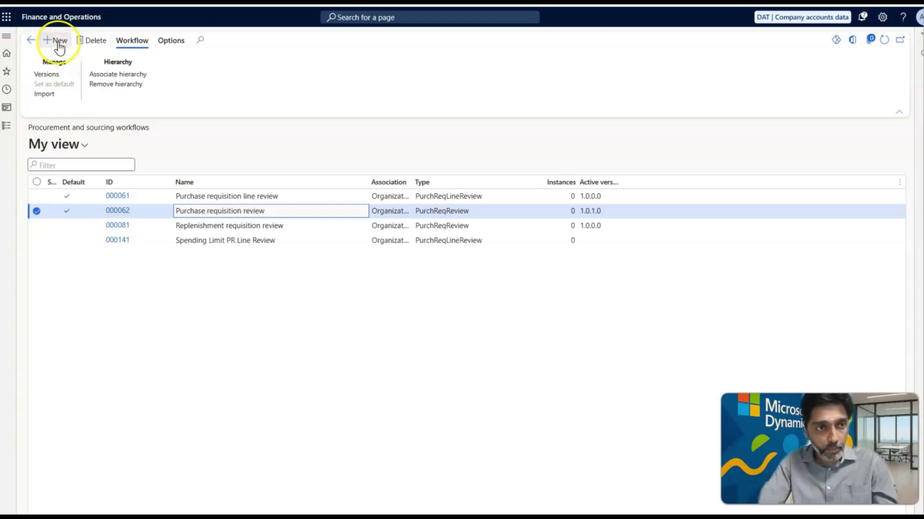
left_click(58, 42)
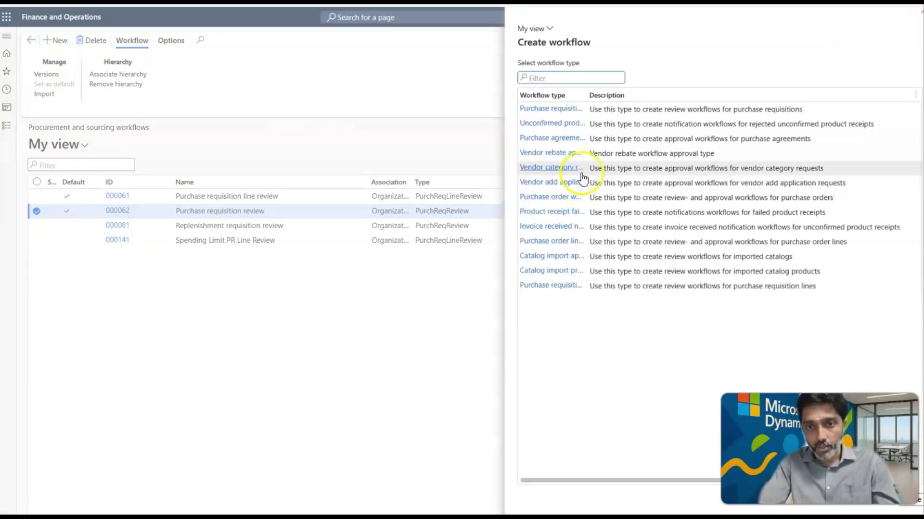
left_click_drag(586, 95, 697, 94)
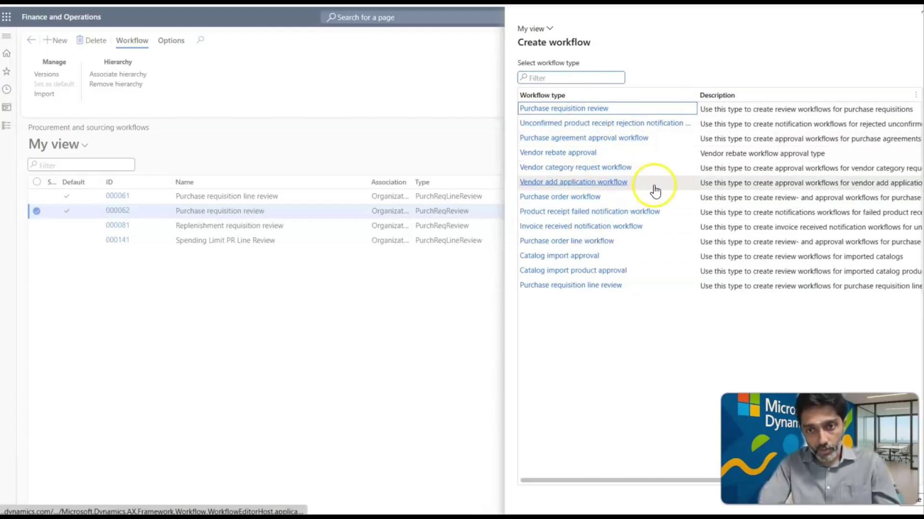
left_click(726, 200)
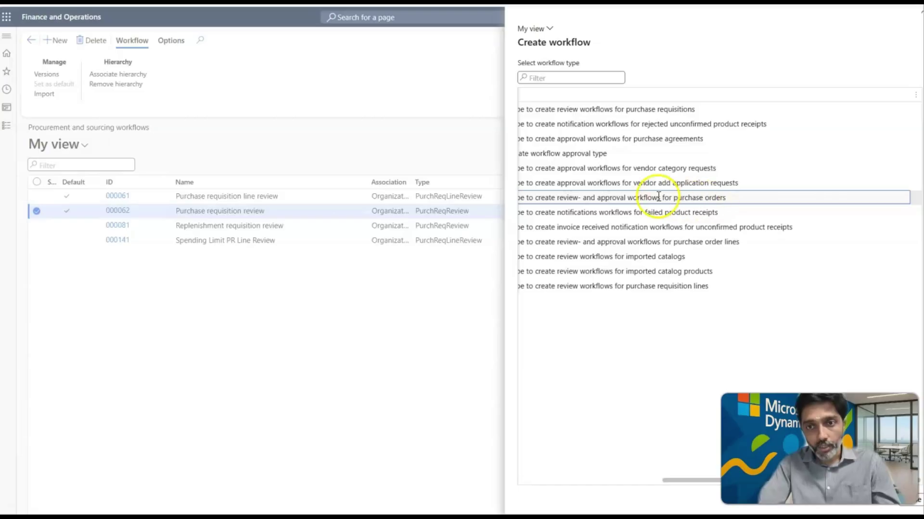
scroll(640, 202, "left", 3)
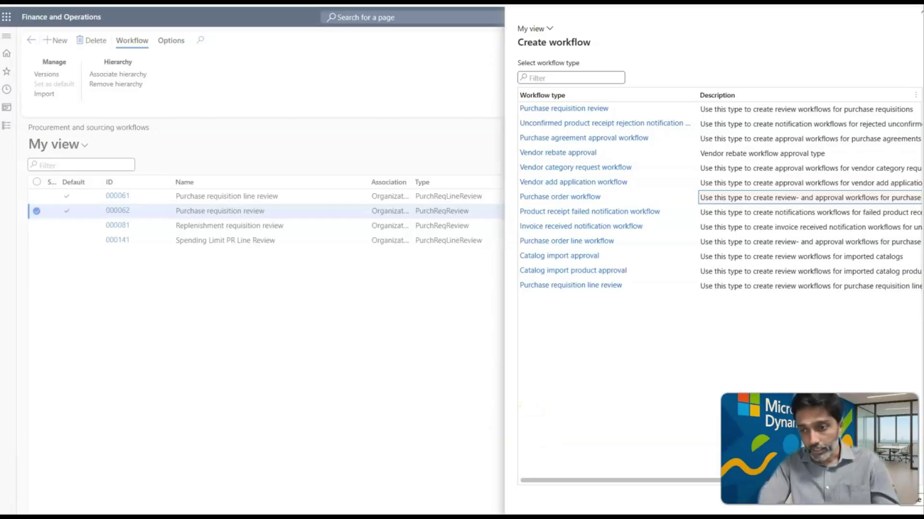
key("Escape")
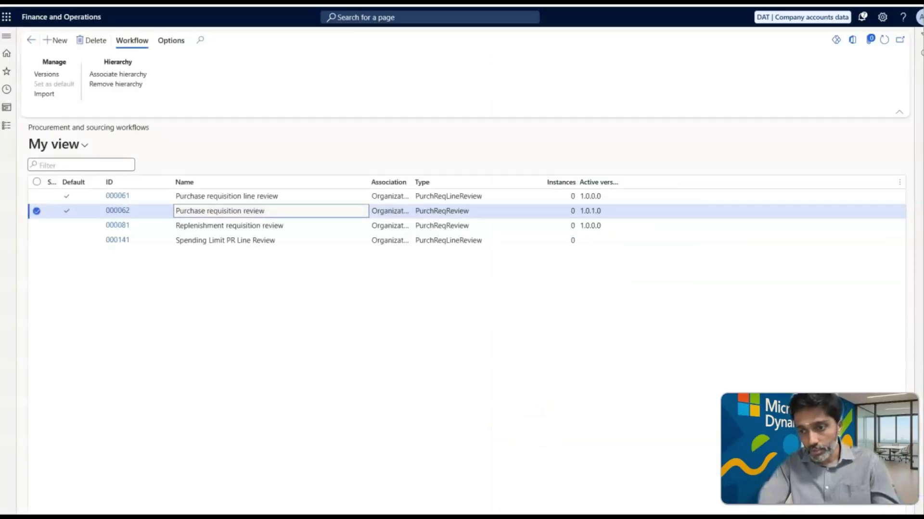
left_click(7, 128)
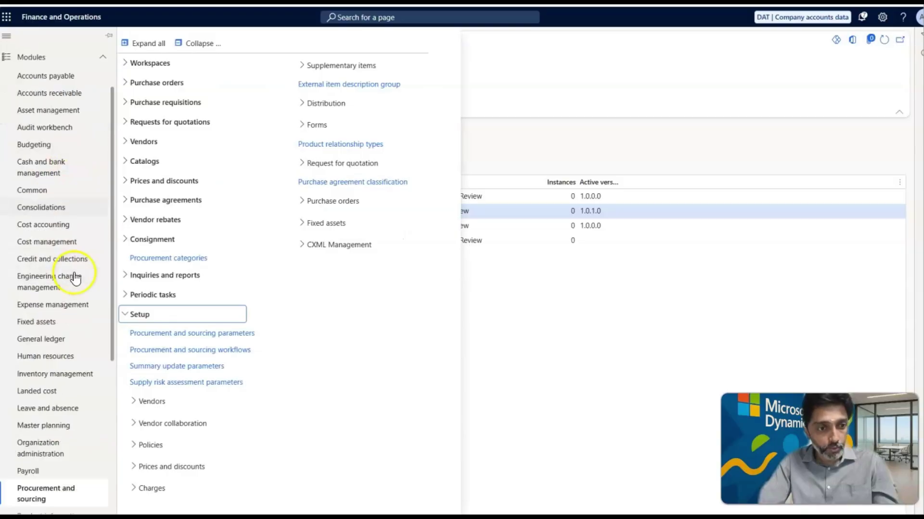
Open the Procurement and sourcing parameters page and switch the working company to usmf.
left_click(189, 334)
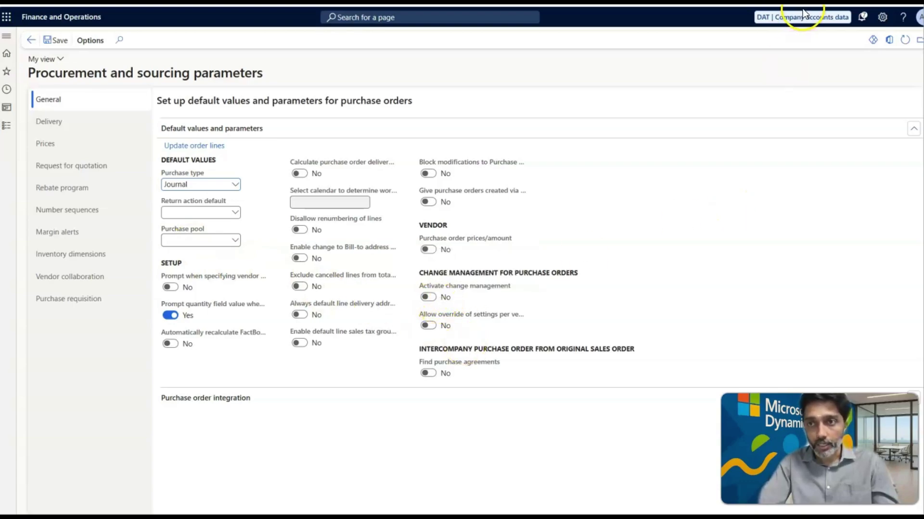
left_click(779, 20)
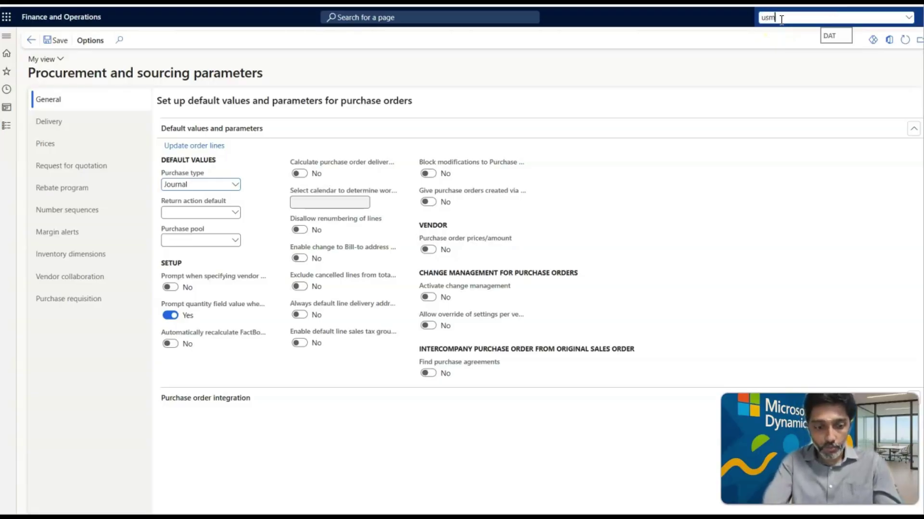
key("Return")
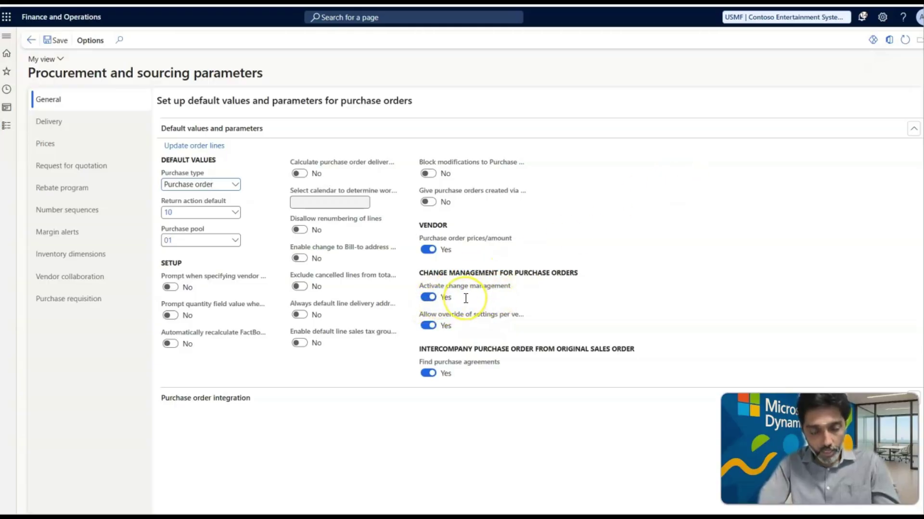
mouse_move(466, 299)
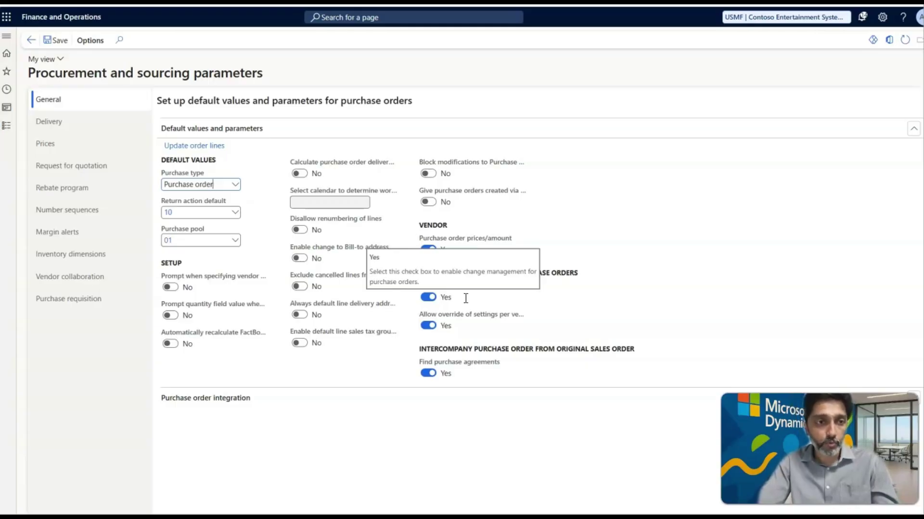
Open the All purchase orders list from the Procurement and sourcing module.
left_click(13, 126)
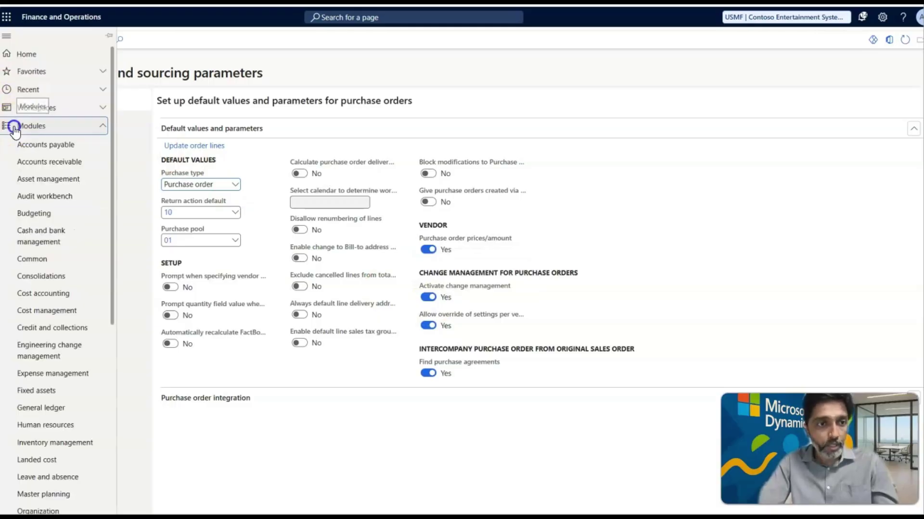
scroll(58, 291, "down", 6)
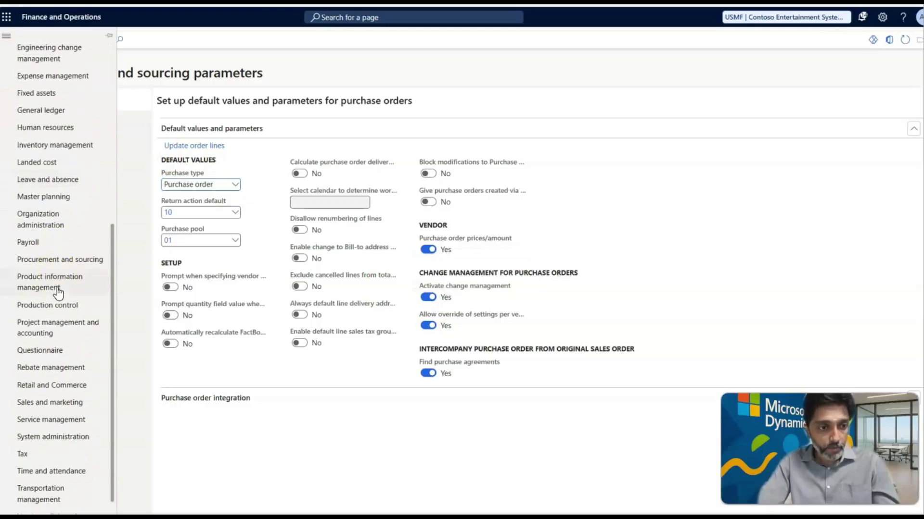
left_click(54, 260)
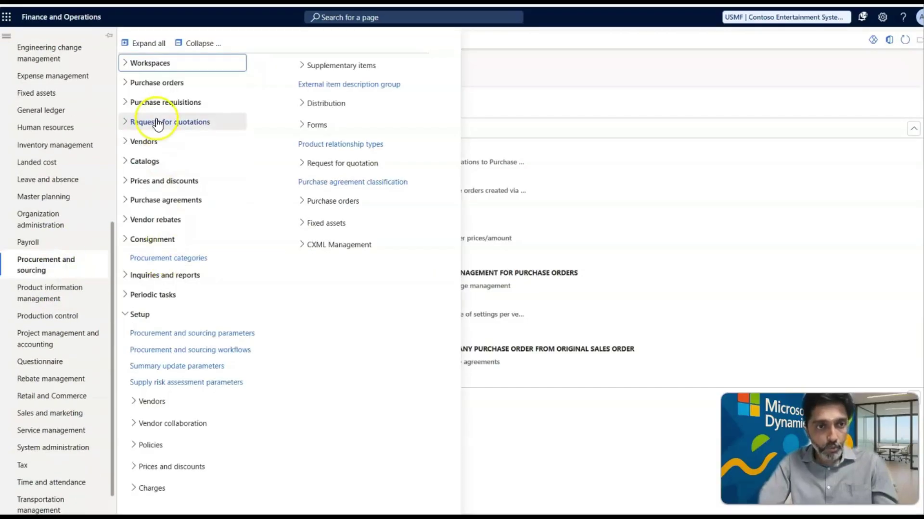
left_click(159, 83)
left_click(161, 101)
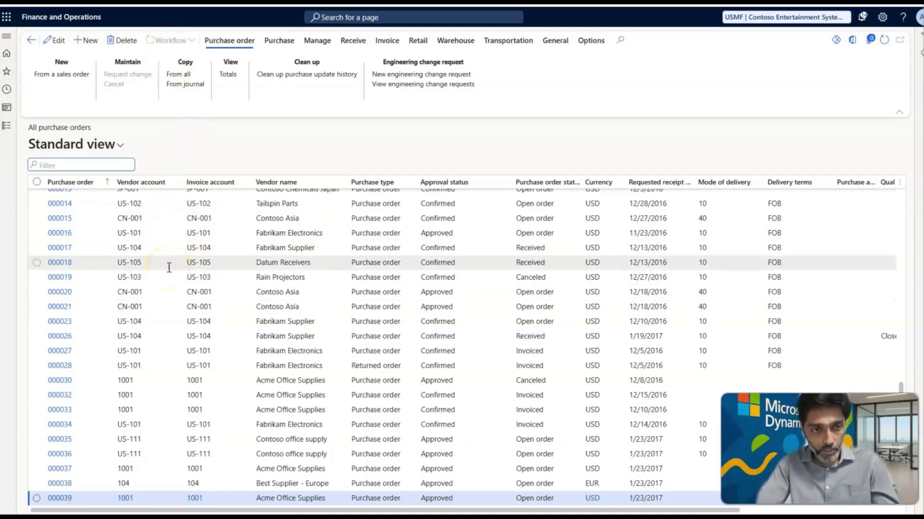
Set Activate change management to No in the parameters, save, and return to All purchase orders.
scroll(144, 240, "up", 1)
left_click(7, 126)
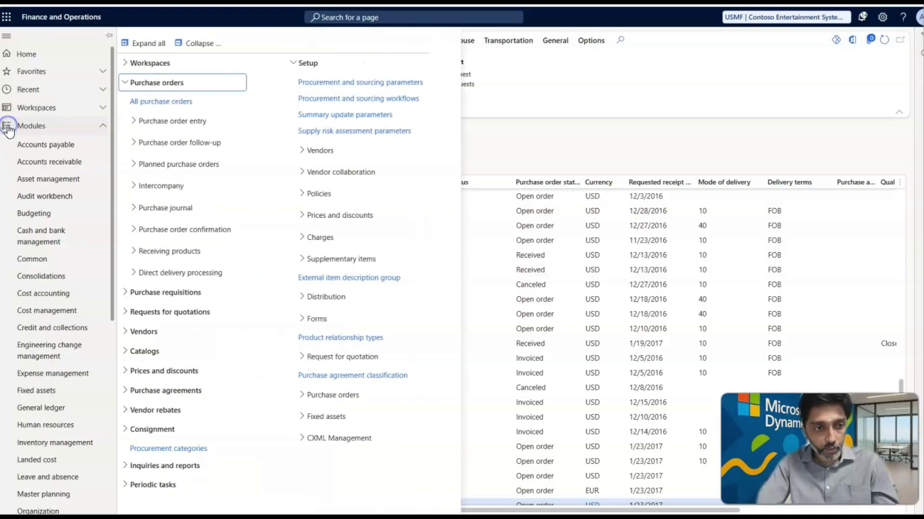
left_click(367, 87)
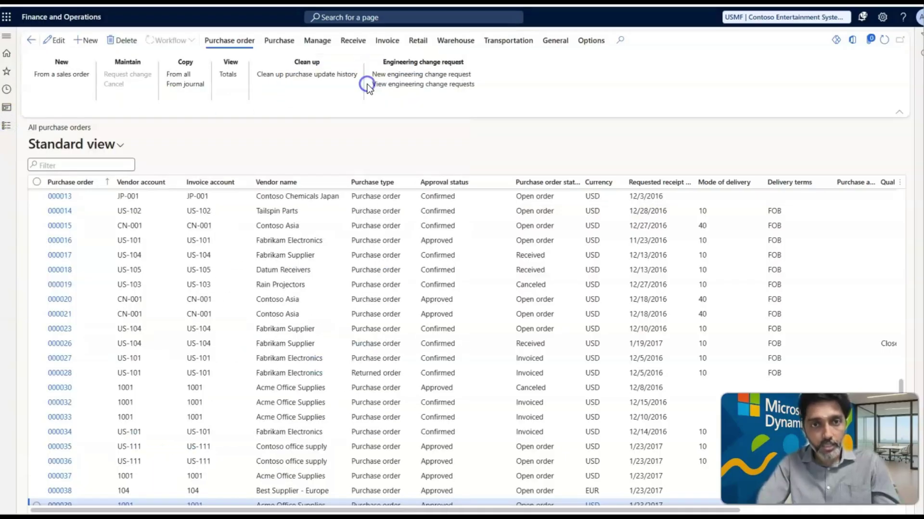
left_click(427, 296)
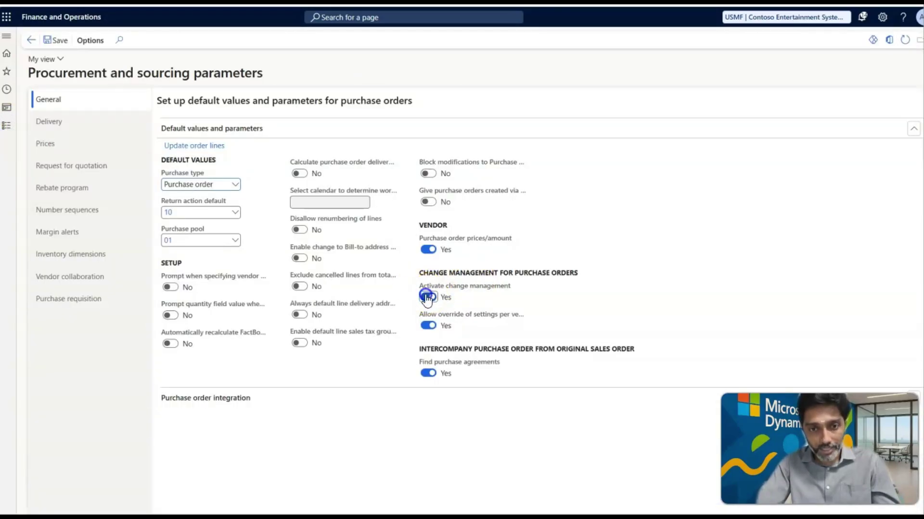
left_click(50, 46)
left_click(7, 126)
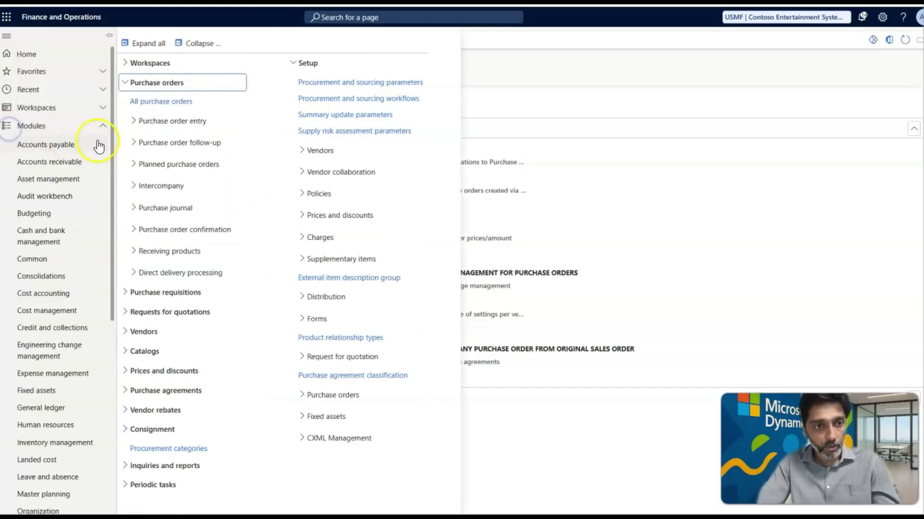
left_click(150, 103)
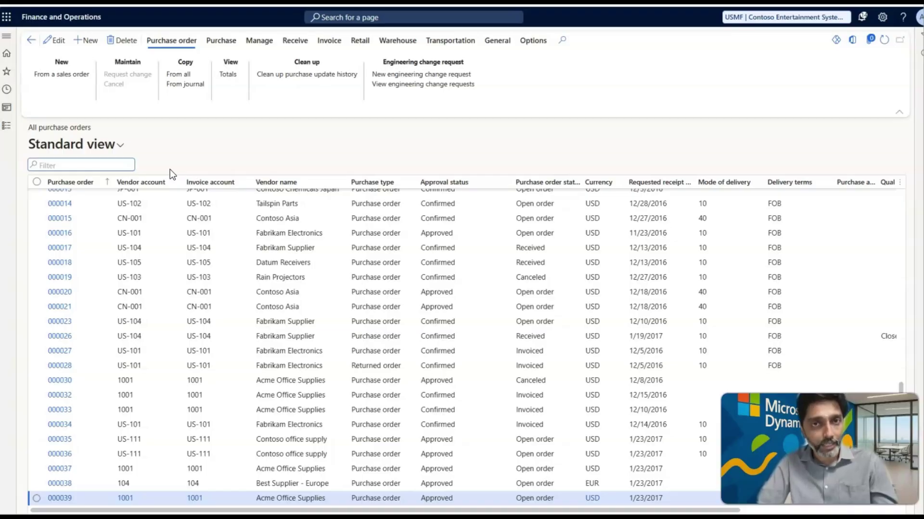
Set Activate change management back to Yes, save the parameters, and reopen All purchase orders.
left_click(10, 129)
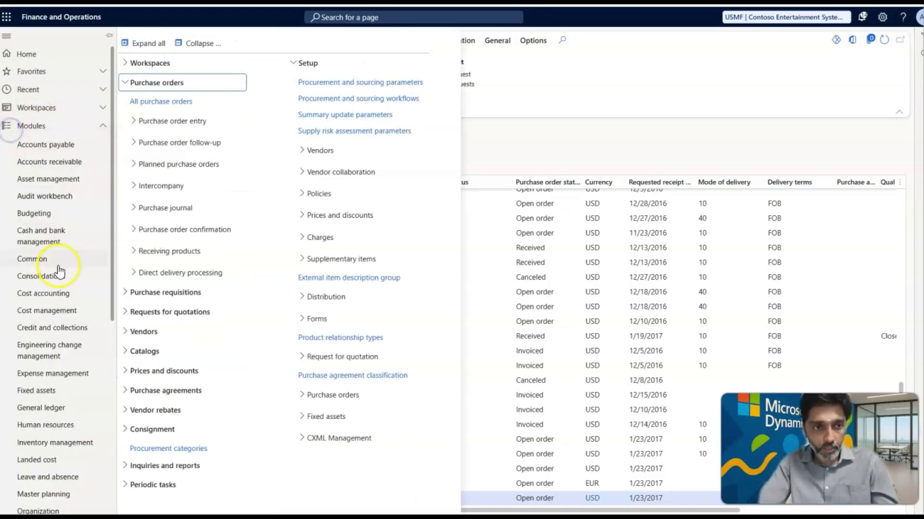
left_click(330, 83)
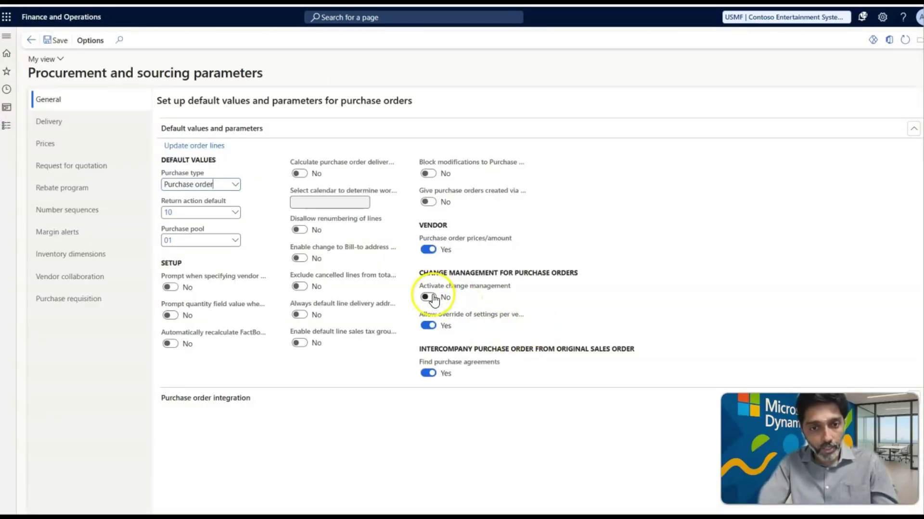
left_click(432, 298)
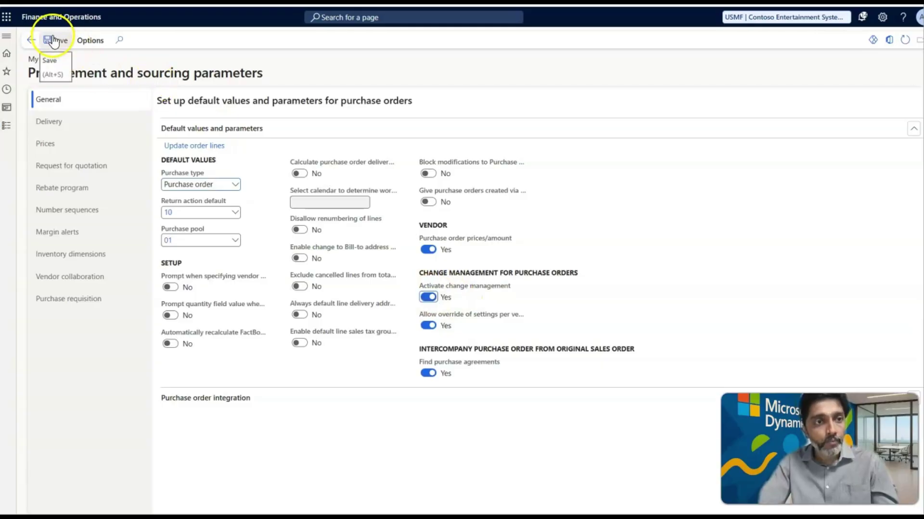
left_click(54, 41)
left_click(9, 129)
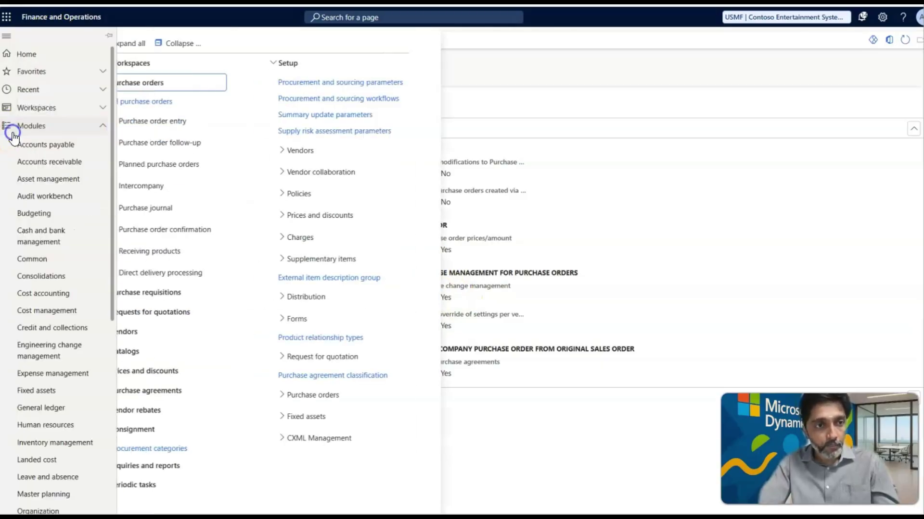
left_click(152, 100)
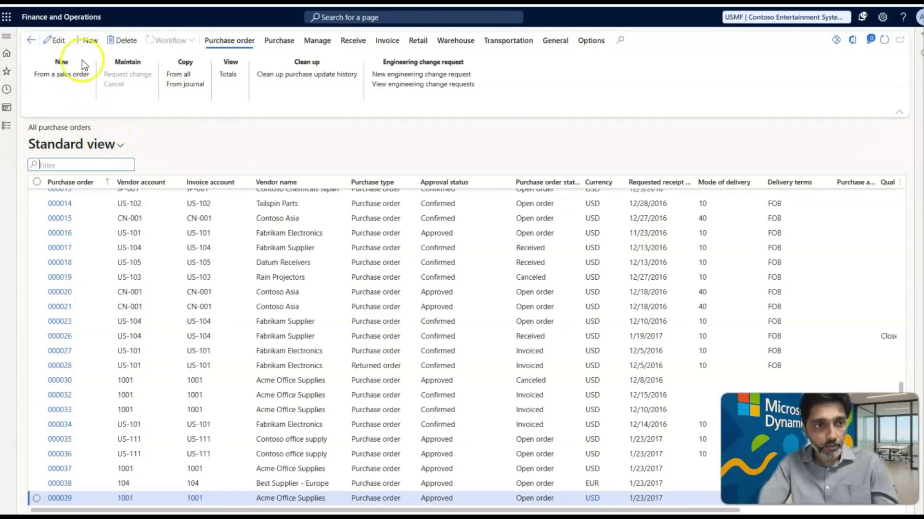
Create purchase order 00000127 for vendor 1001 Acme Office Supplies with warehouse 11.
left_click(88, 42)
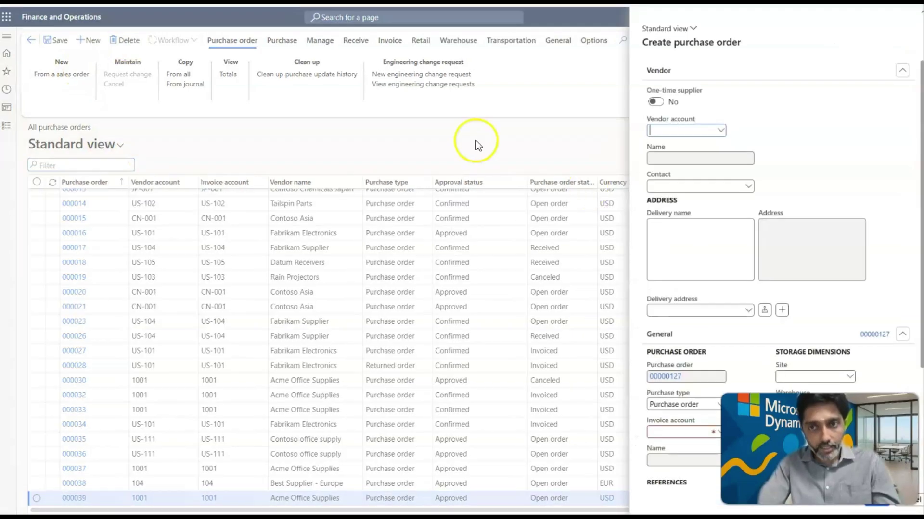
left_click(721, 131)
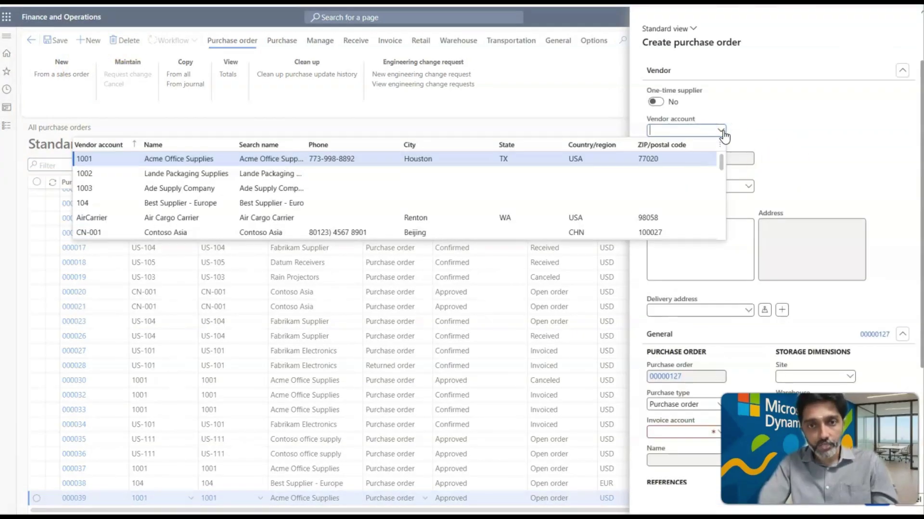
left_click(423, 159)
scroll(731, 264, "down", 3)
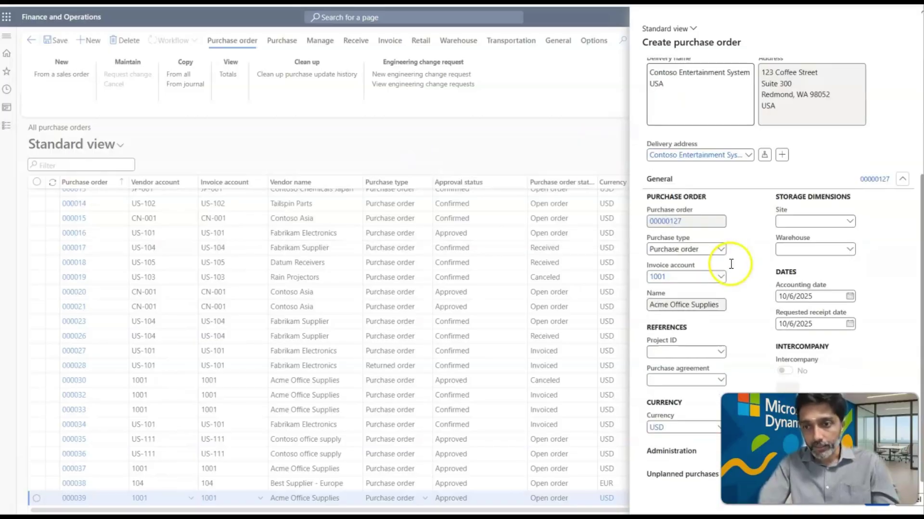
left_click(796, 248)
type("11")
key("Tab")
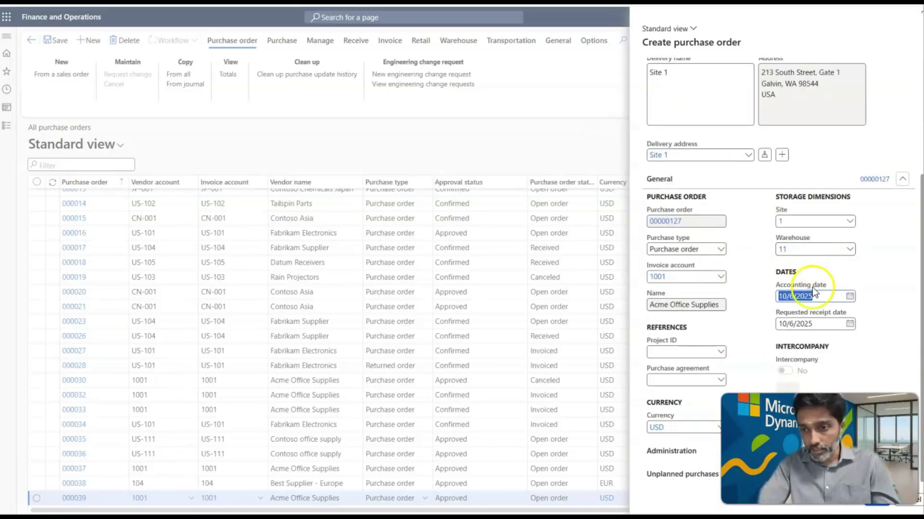
left_click(876, 508)
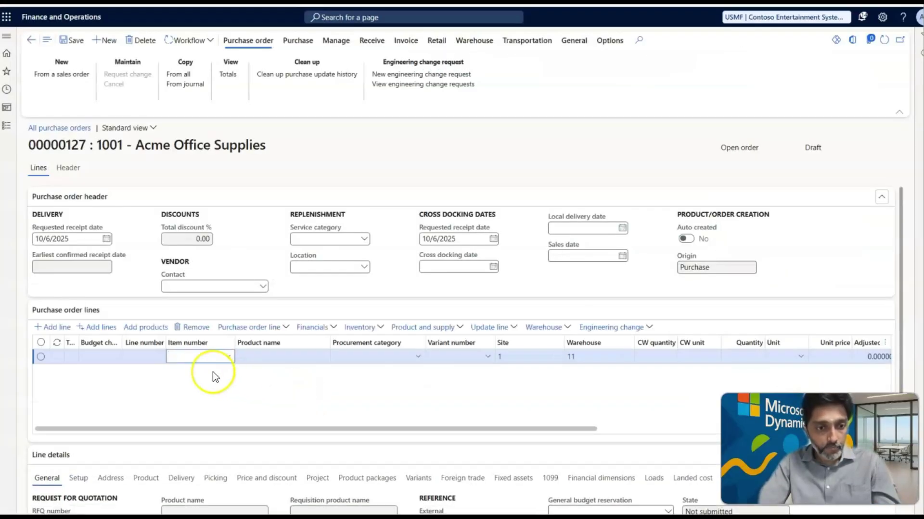
left_click(212, 372)
Add item 1000 (Surface Pro 128 GB) as the order's first line.
type("1000")
key("Tab")
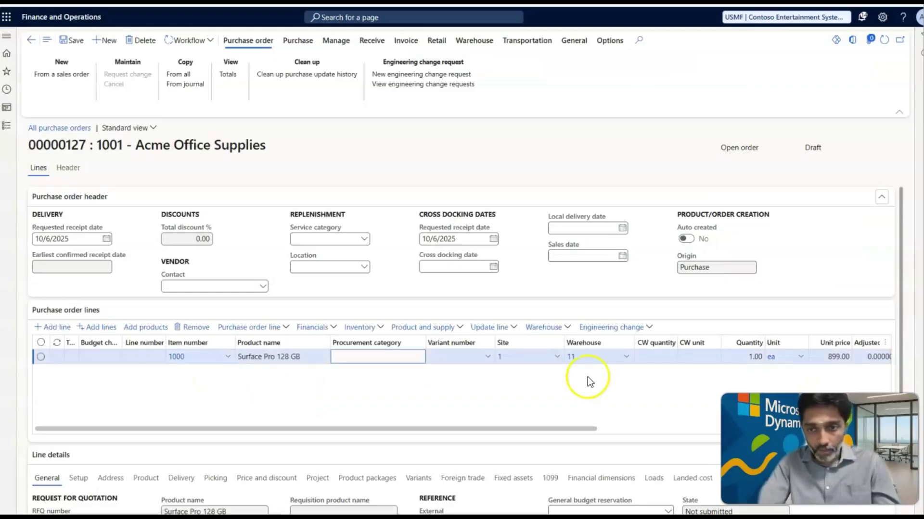
scroll(654, 359, "right", 2)
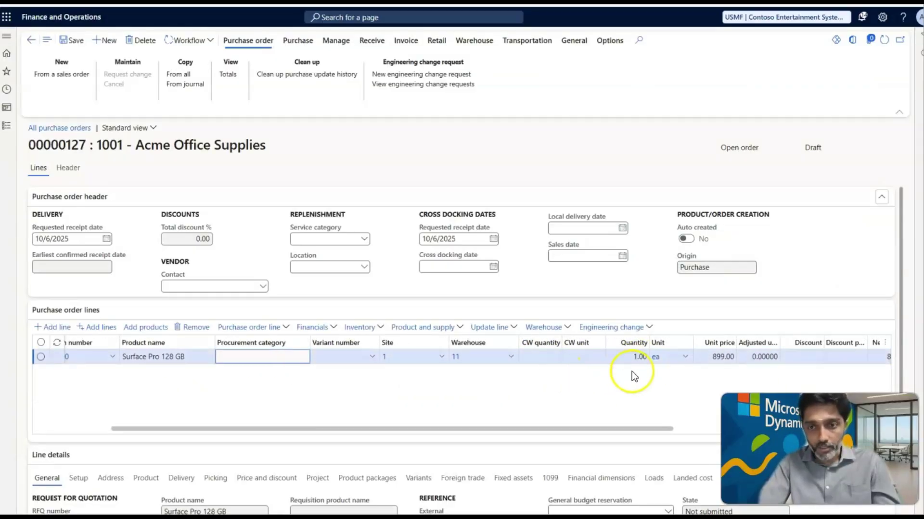
Submit purchase order 00000127 to the approval workflow.
left_click(206, 41)
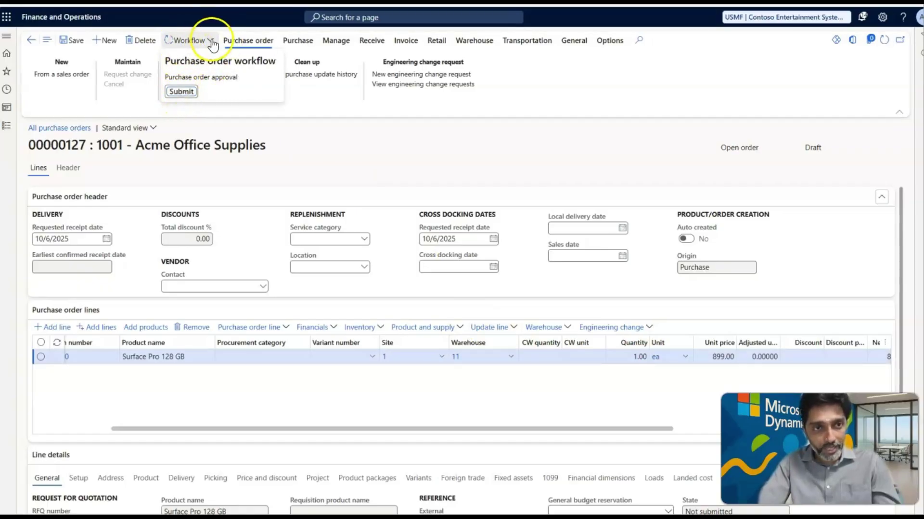
left_click(185, 92)
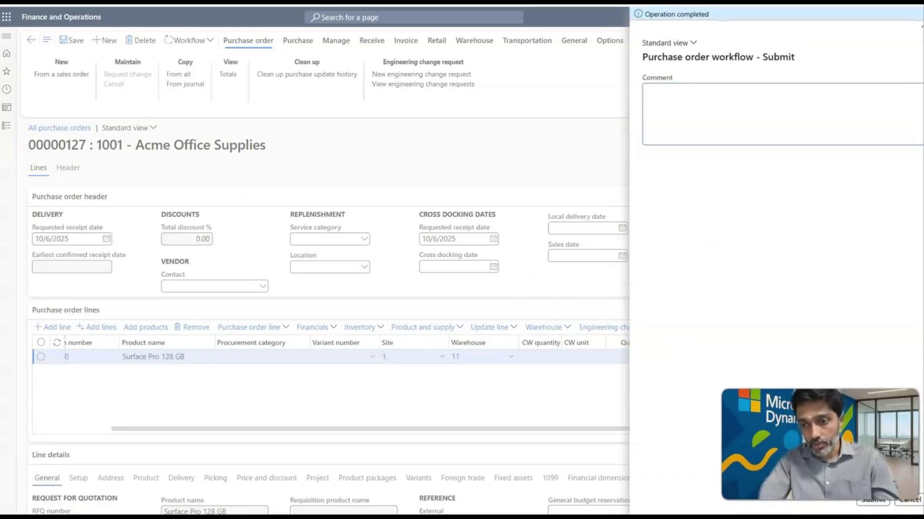
left_click(873, 501)
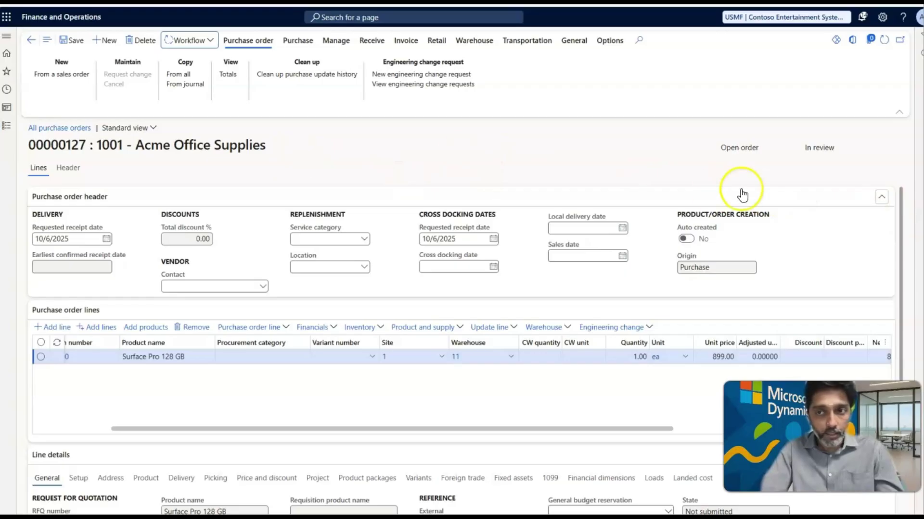
Highlight the In review status and view the order's workflow history entries.
left_click(811, 150)
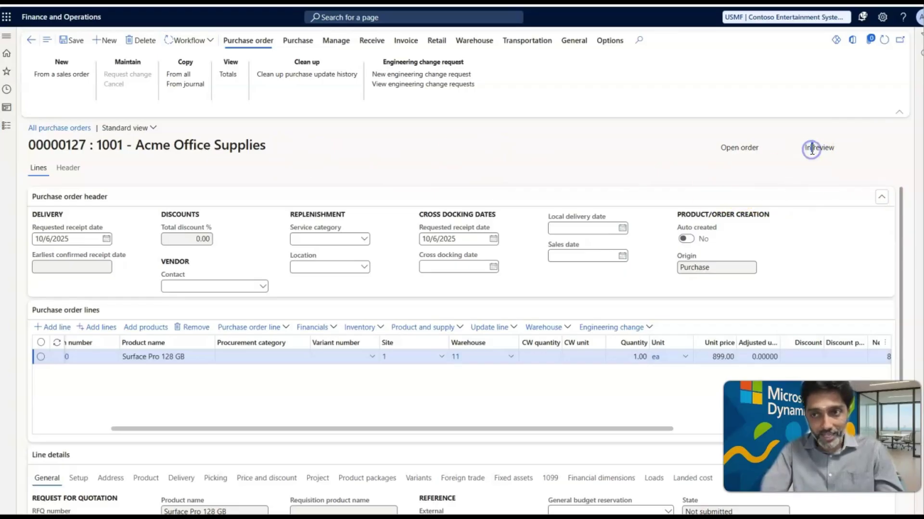
double_click(820, 148)
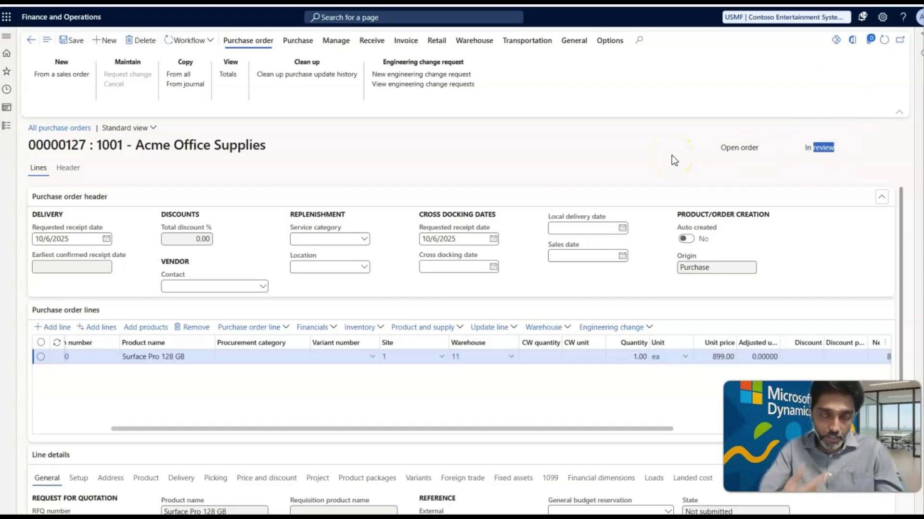
left_click(208, 43)
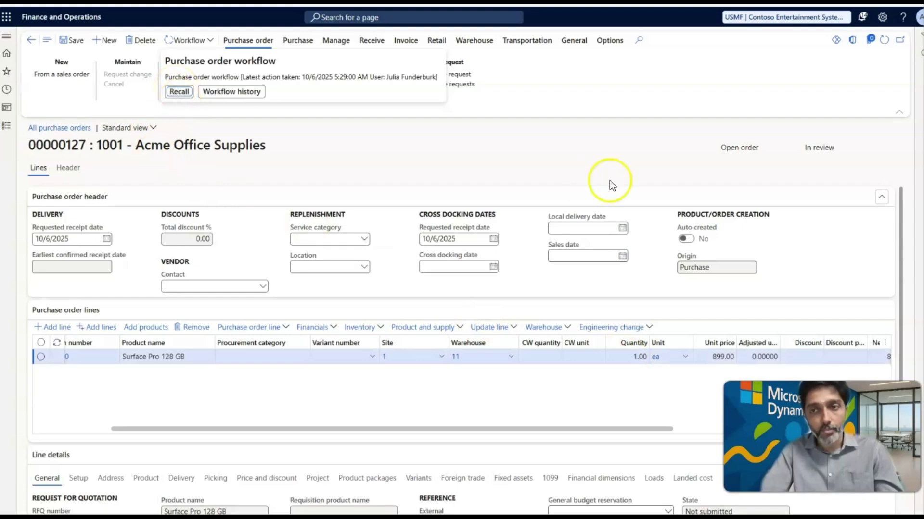
left_click(224, 91)
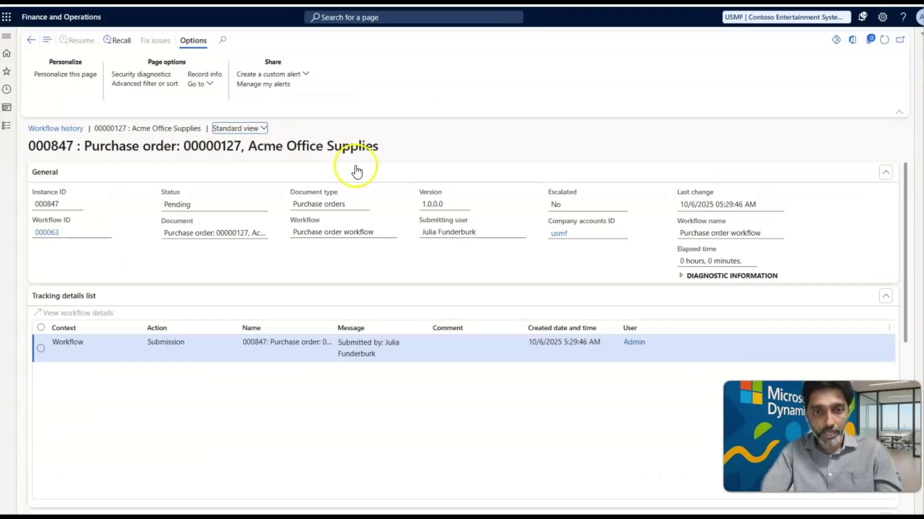
scroll(213, 275, "down", 2)
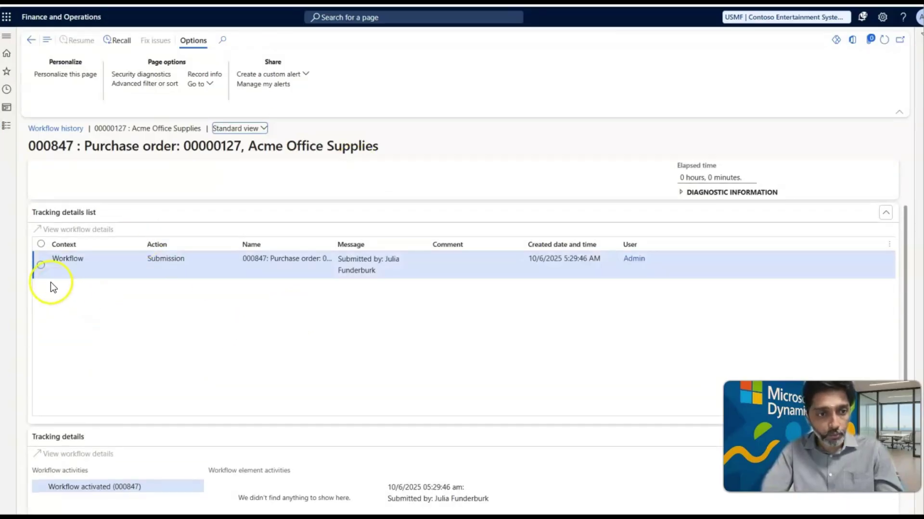
scroll(227, 337, "down", 4)
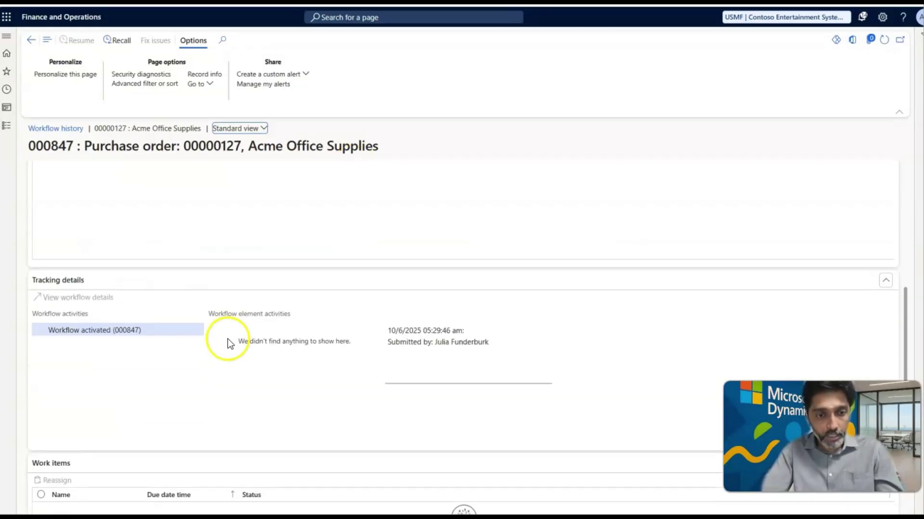
scroll(278, 430, "down", 2)
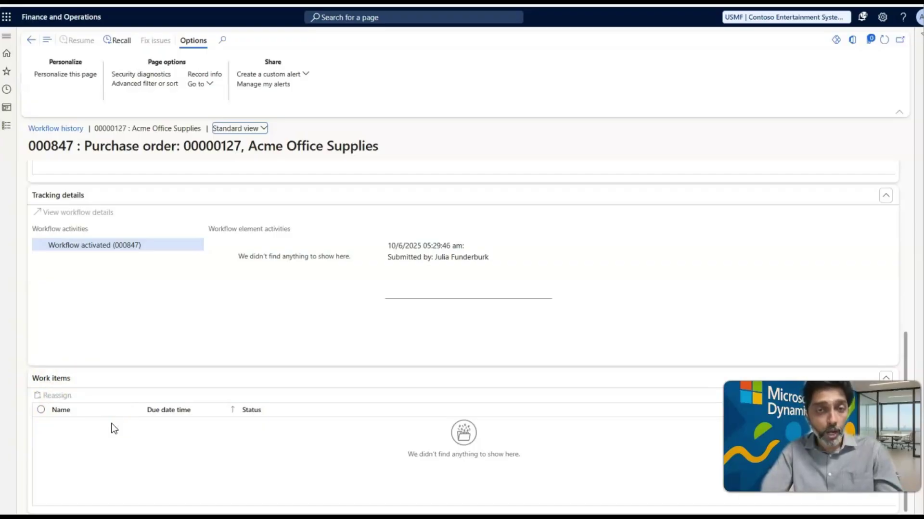
scroll(241, 307, "up", 4)
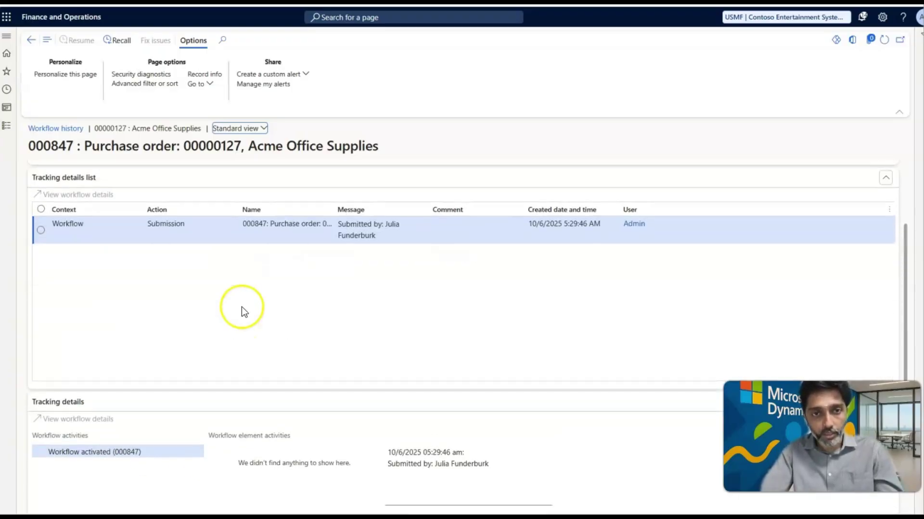
Refresh workflow 000847's history and review the tracking details and pending work item.
left_click(884, 41)
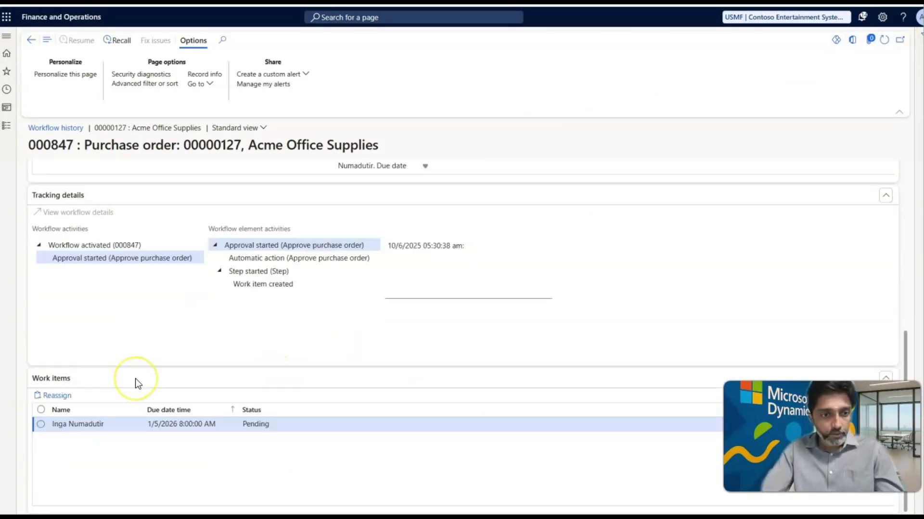
scroll(135, 380, "up", 4)
scroll(186, 268, "up", 2)
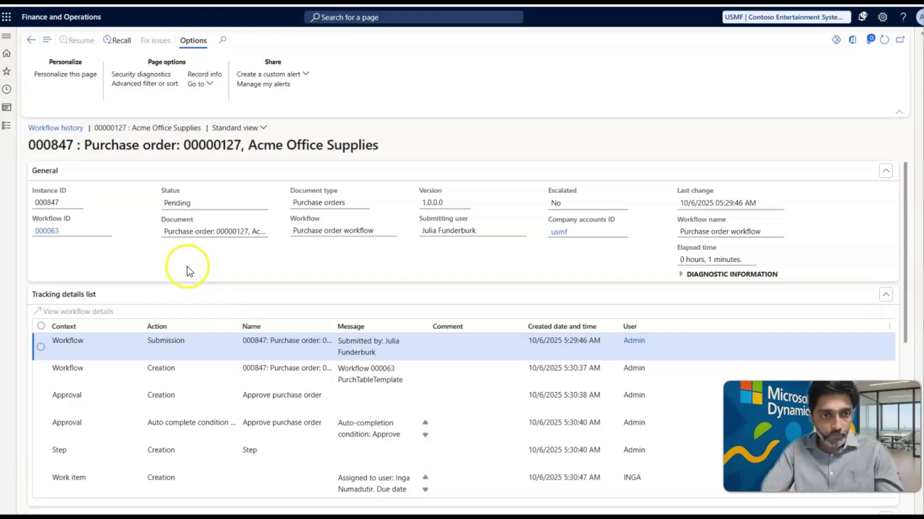
scroll(210, 259, "down", 3)
scroll(210, 258, "up", 2)
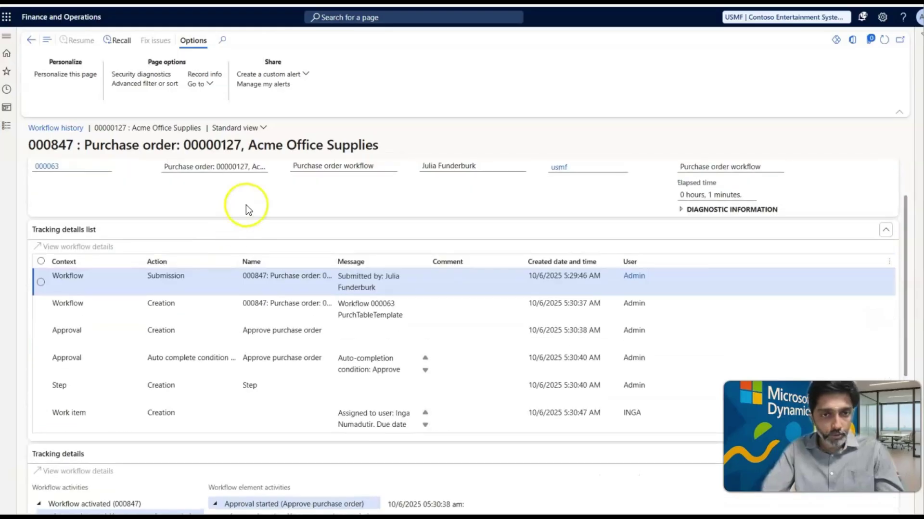
scroll(247, 205, "down", 3)
scroll(146, 356, "up", 3)
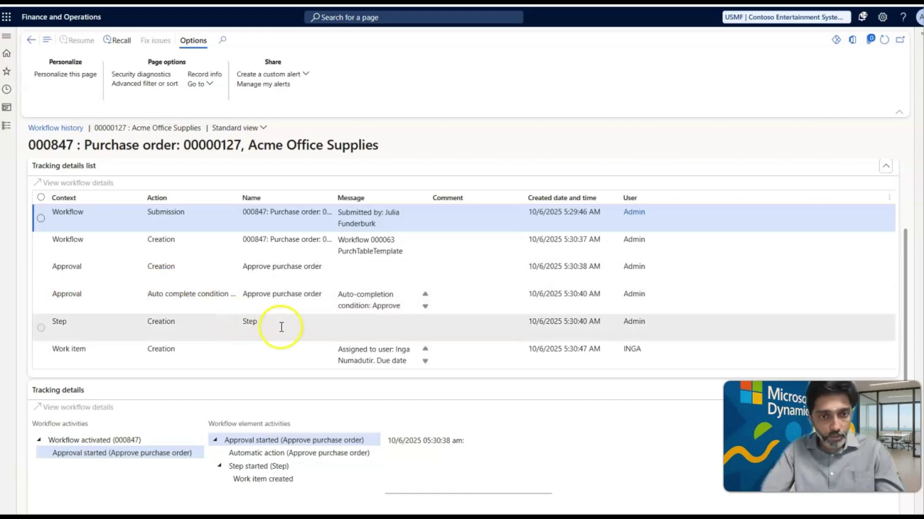
scroll(239, 337, "down", 1)
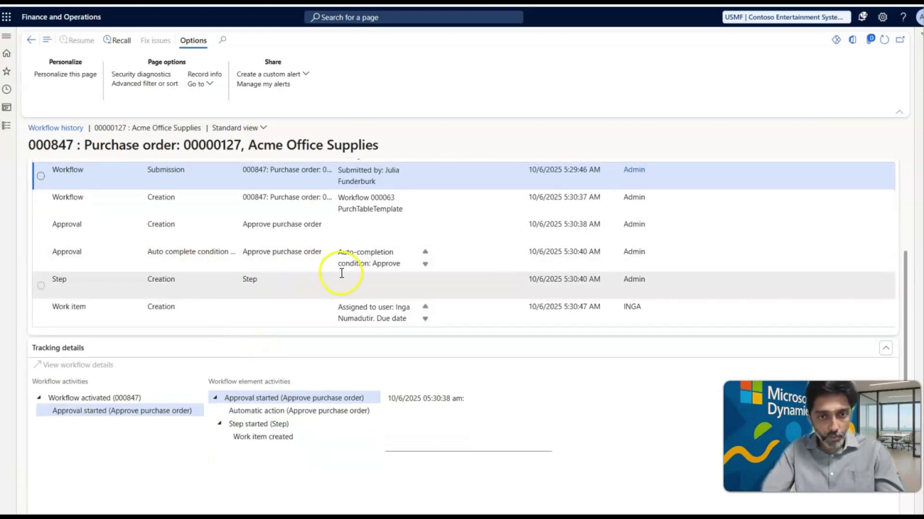
scroll(375, 301, "down", 1)
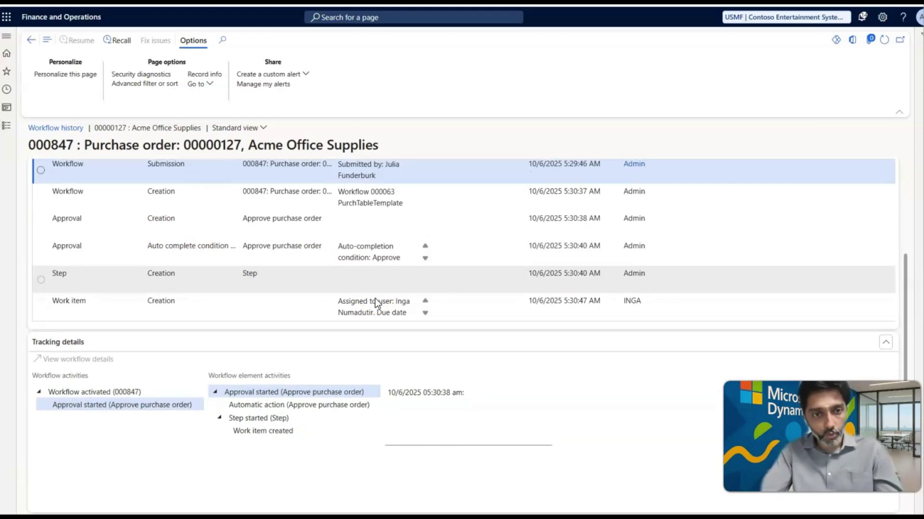
scroll(375, 302, "down", 1)
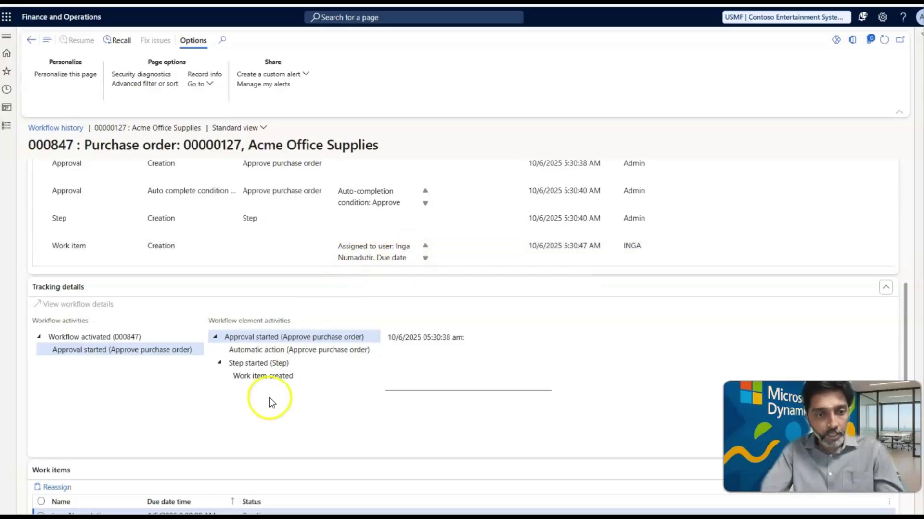
scroll(268, 399, "down", 3)
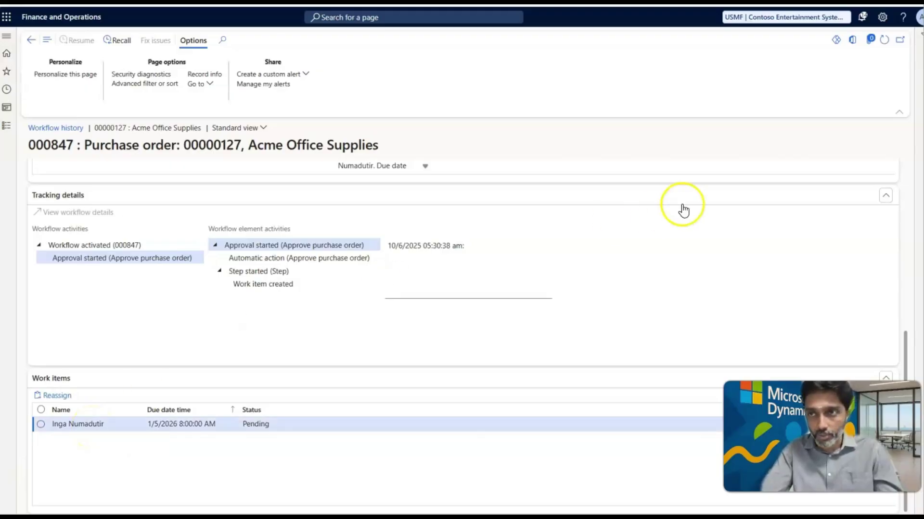
left_click(918, 19)
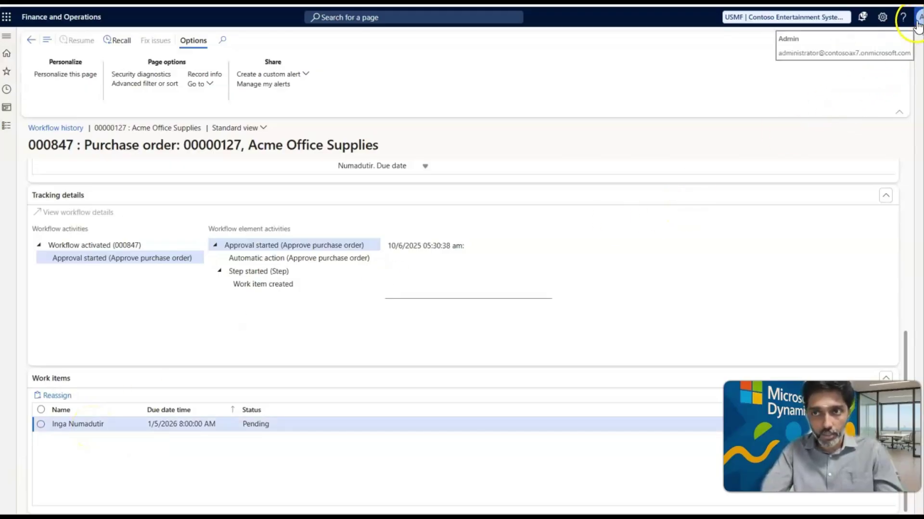
left_click(433, 181)
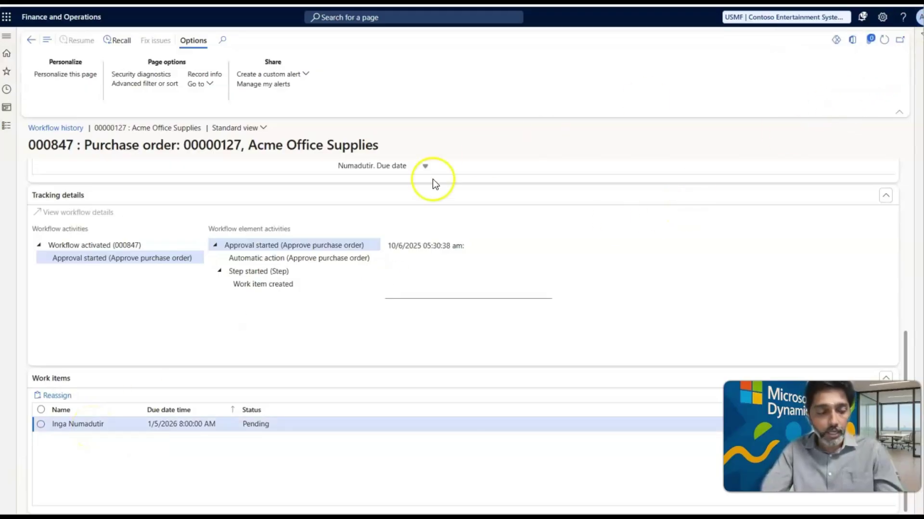
Reassign the pending approval work item to the Admin user and refresh the history.
left_click(41, 423)
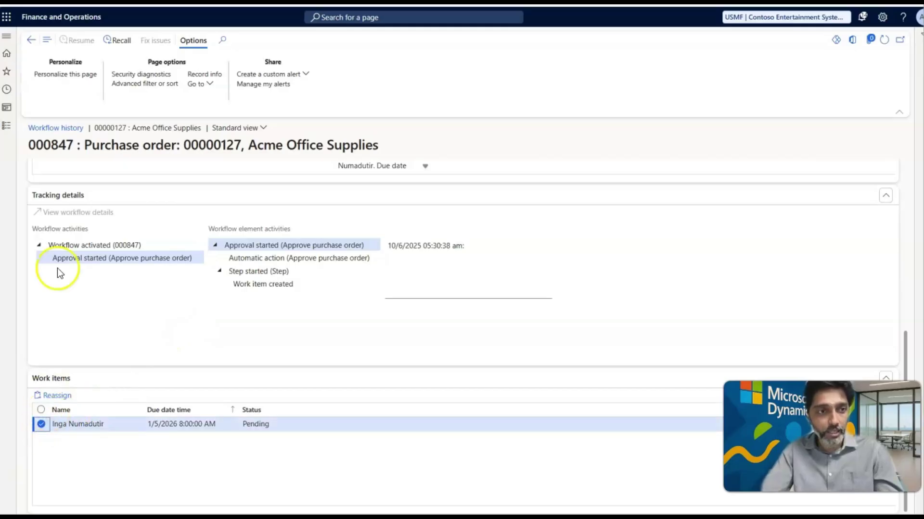
left_click(57, 397)
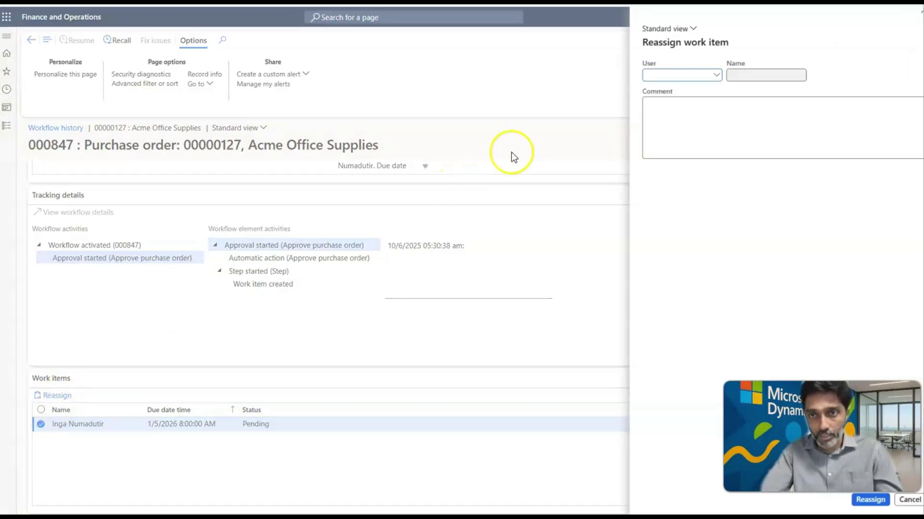
left_click(672, 75)
type("admin")
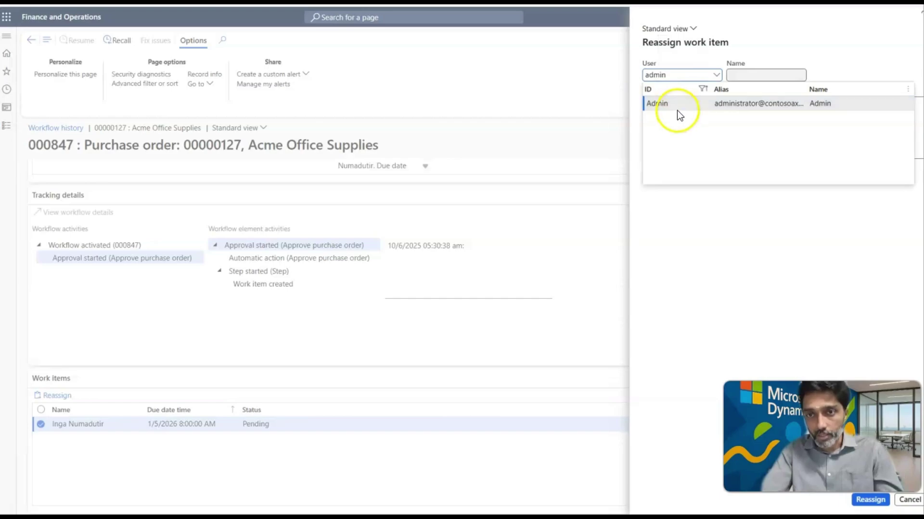
left_click(677, 104)
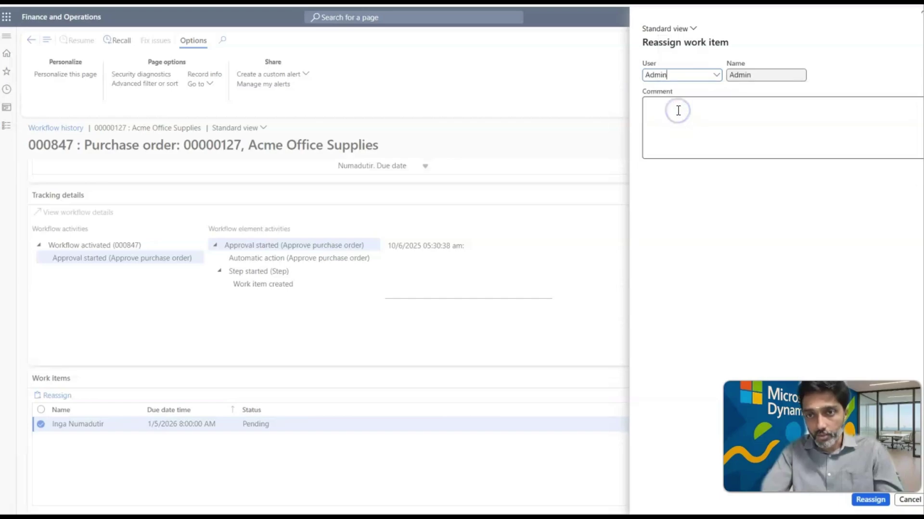
left_click(870, 501)
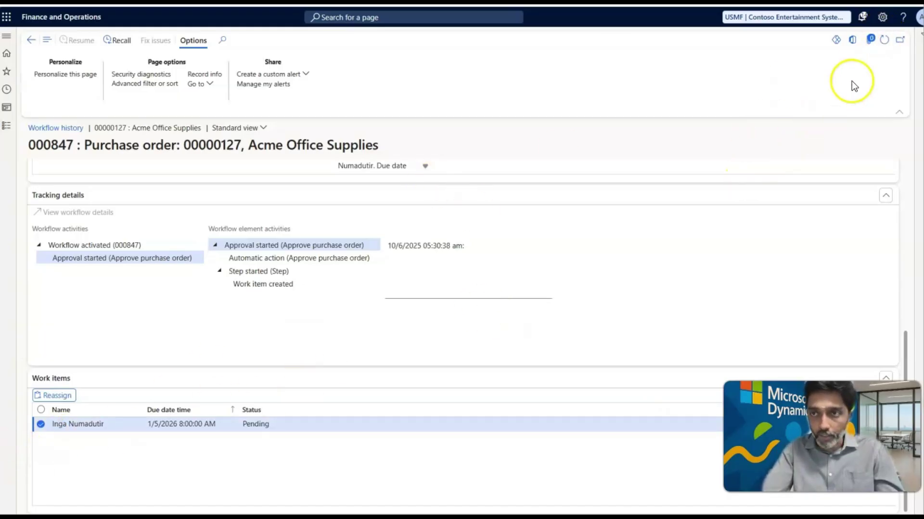
left_click(884, 39)
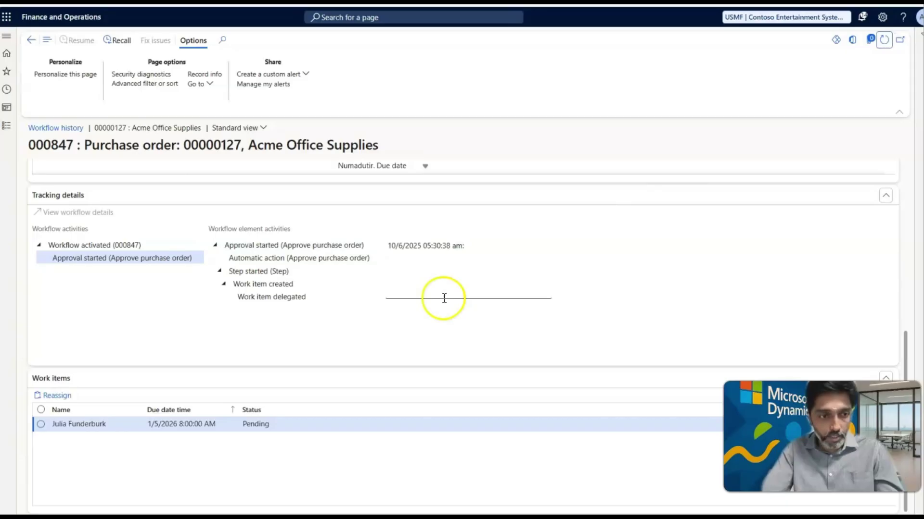
left_click(75, 426)
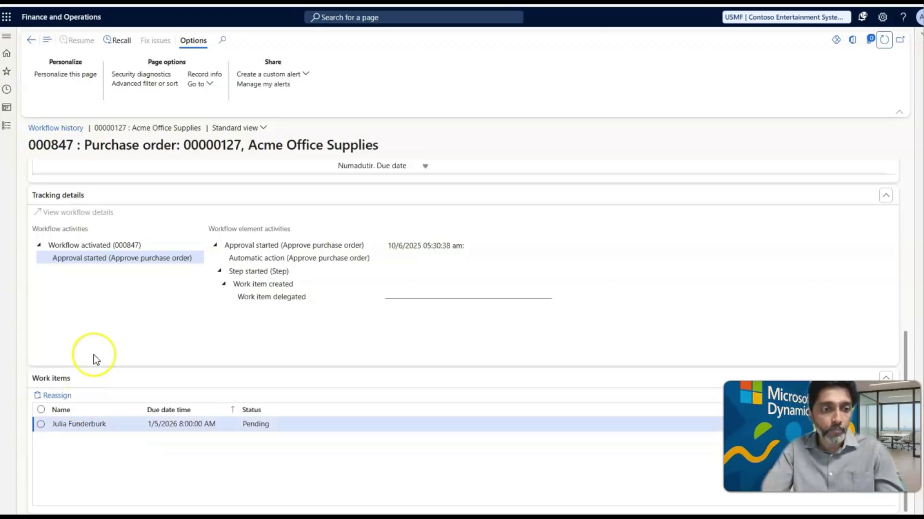
Return to order 00000127, open Workflow > More > Delegate, browse users, then cancel.
left_click(32, 41)
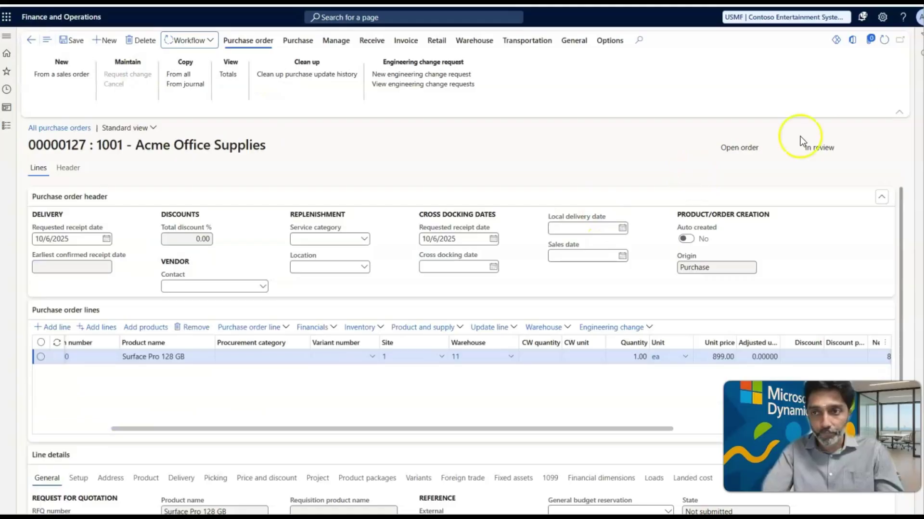
left_click(883, 43)
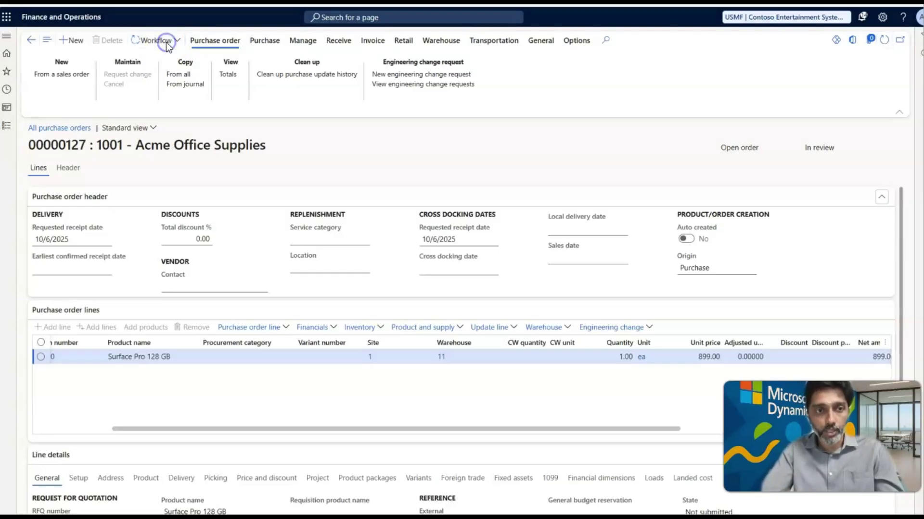
left_click(167, 43)
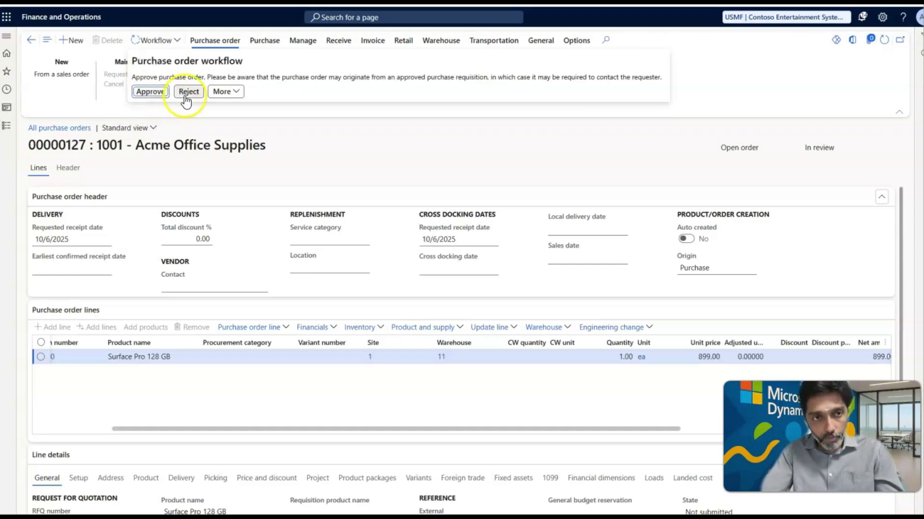
left_click(237, 95)
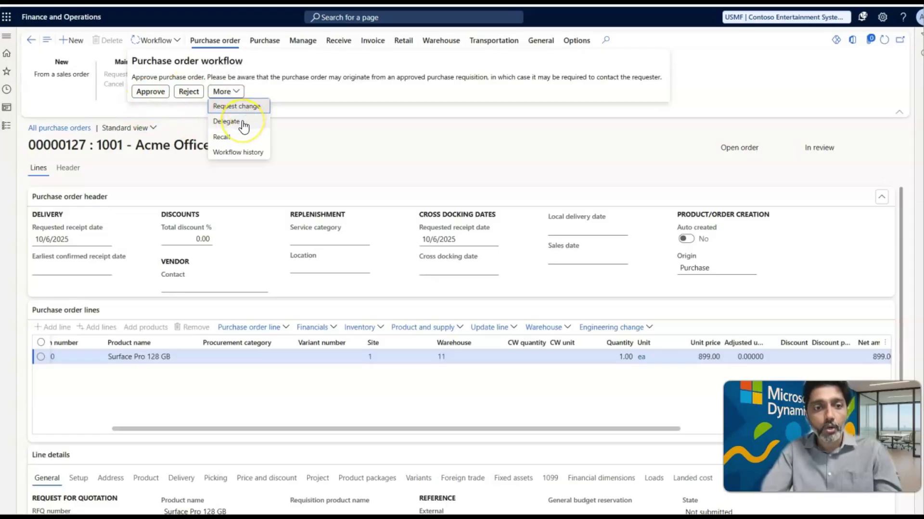
left_click(260, 127)
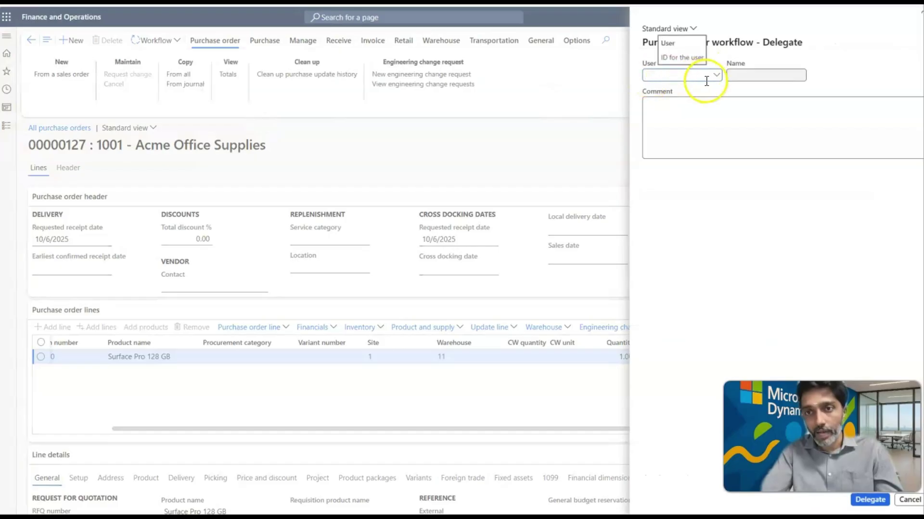
left_click(716, 76)
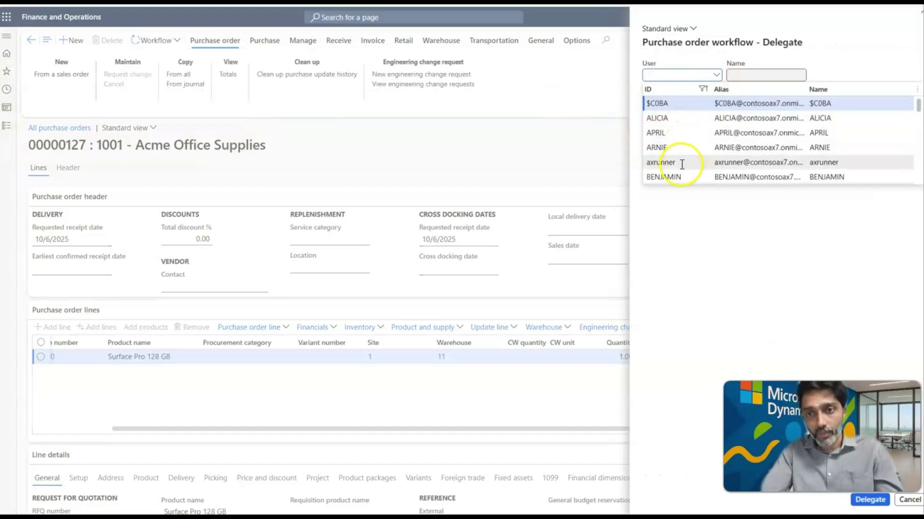
scroll(680, 175, "down", 2)
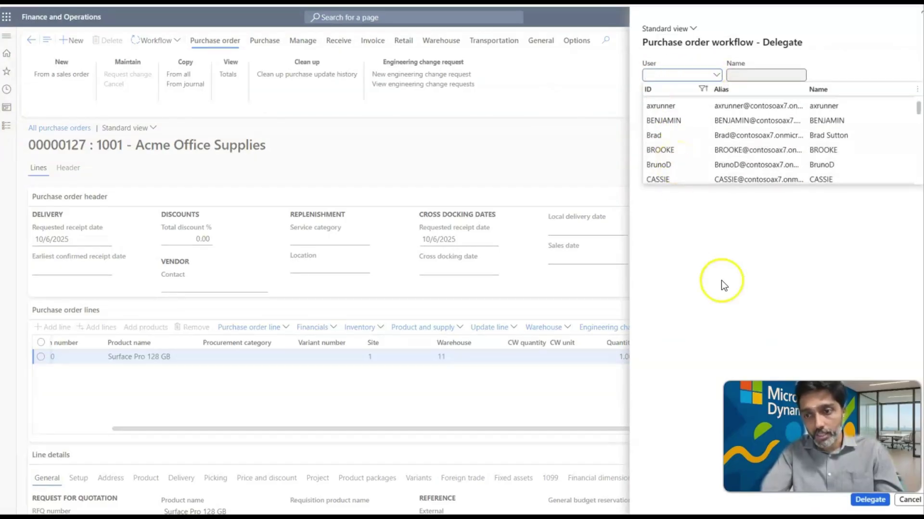
left_click(909, 500)
left_click(909, 500)
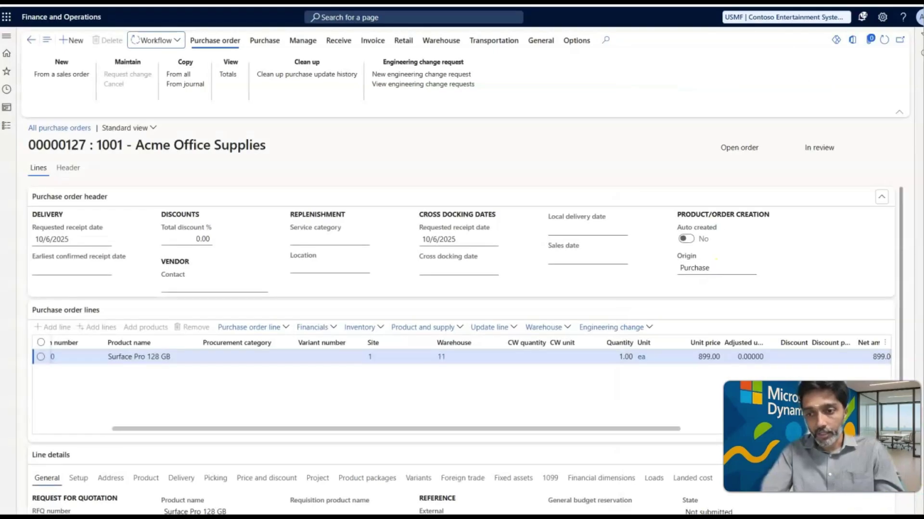
Recall order 00000127's approval workflow via Workflow > More with the comment 'Recalled'.
left_click(164, 40)
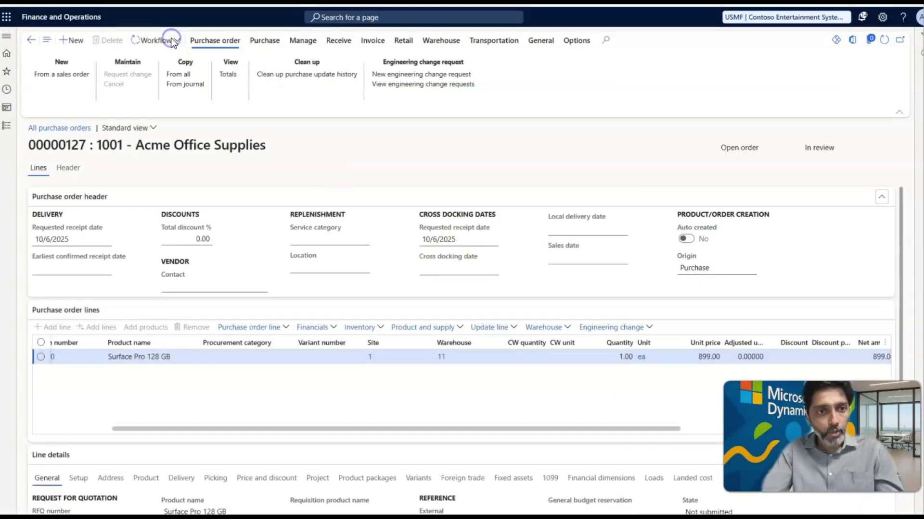
left_click(225, 92)
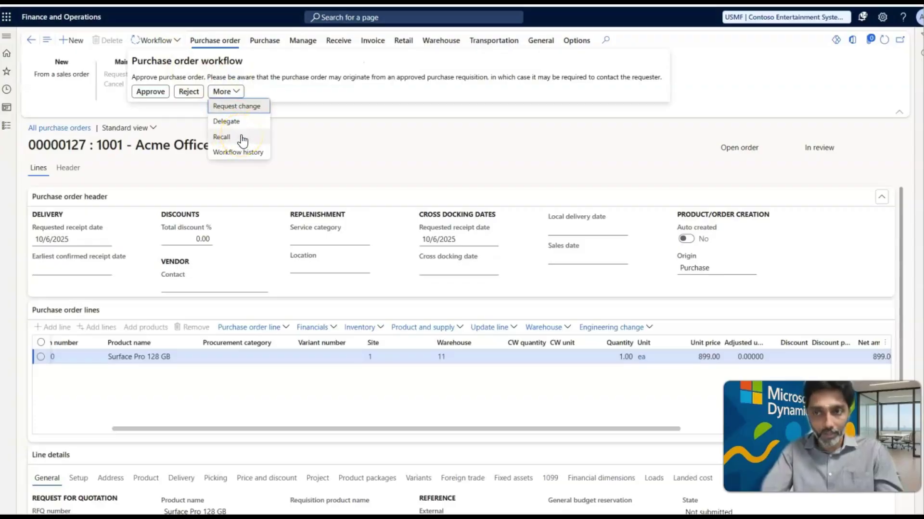
left_click(788, 154)
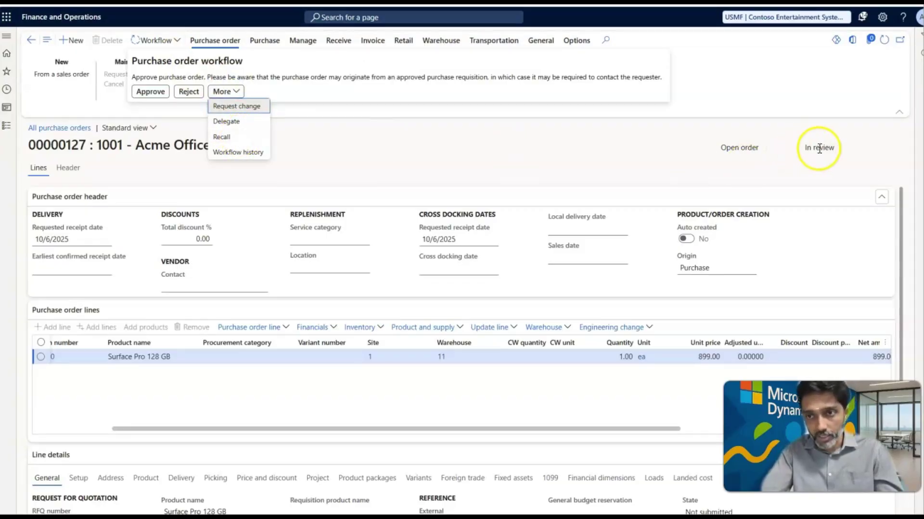
left_click(235, 139)
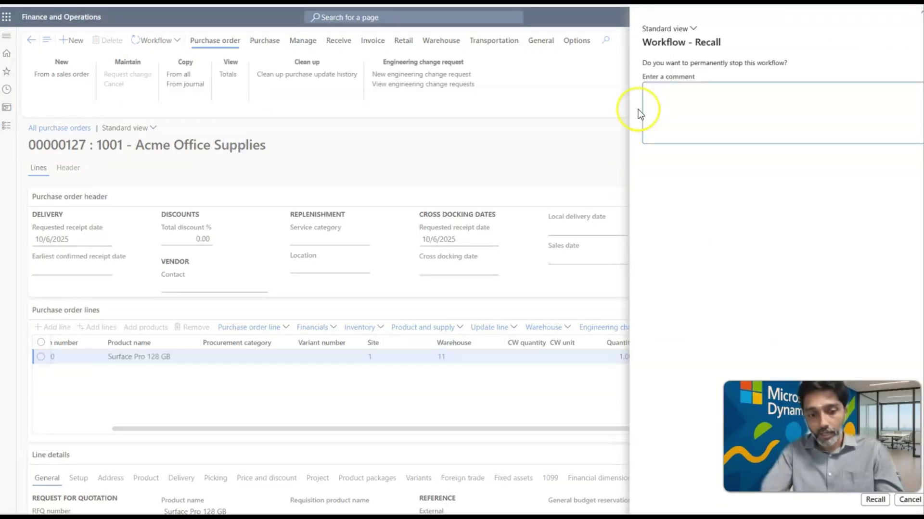
type("Recall")
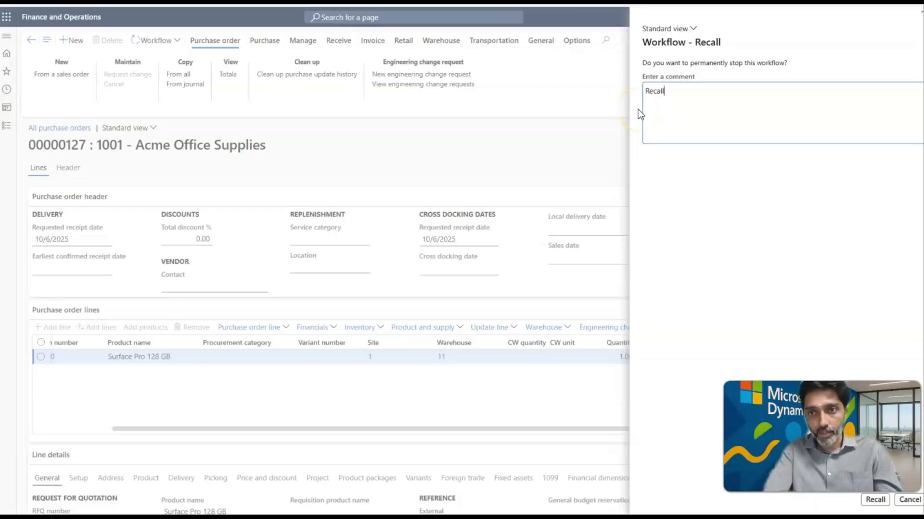
type("ed")
left_click(877, 506)
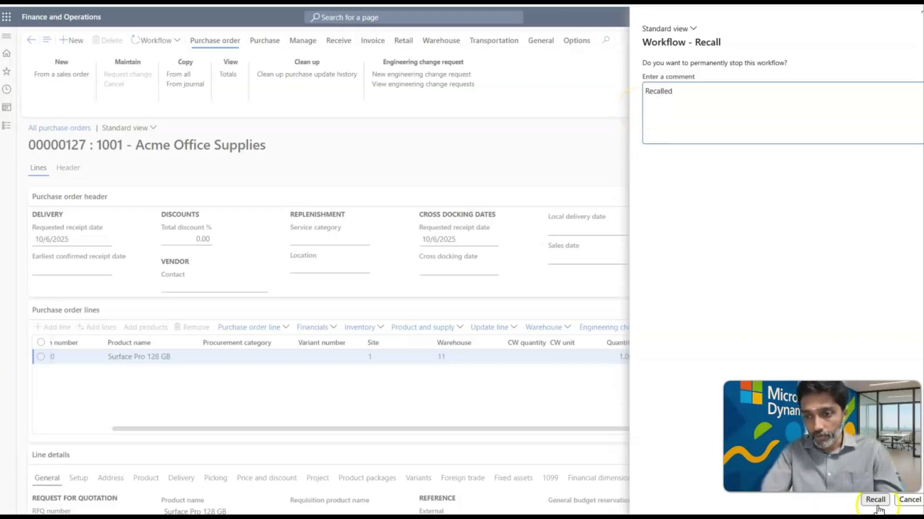
left_click(821, 154)
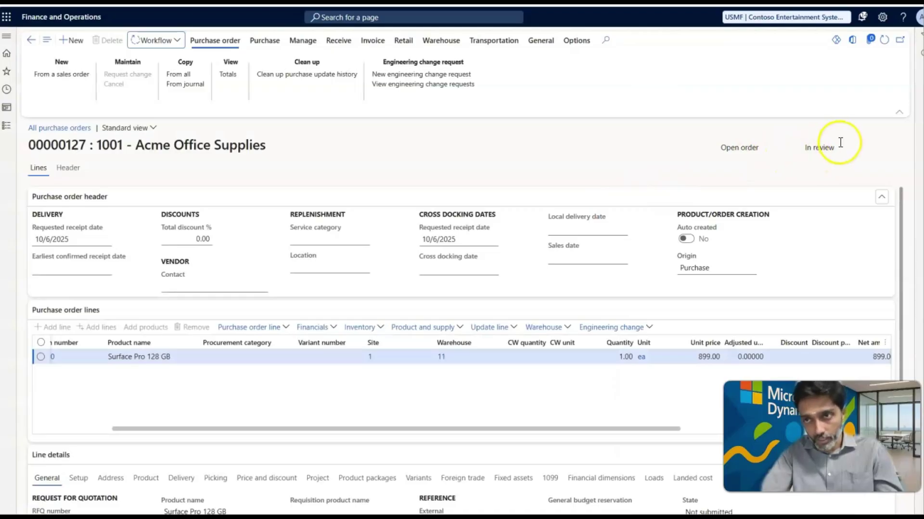
Refresh purchase order 00000127 to show Draft status, then show the 'Create workflow in FnO' roles slide.
left_click(883, 41)
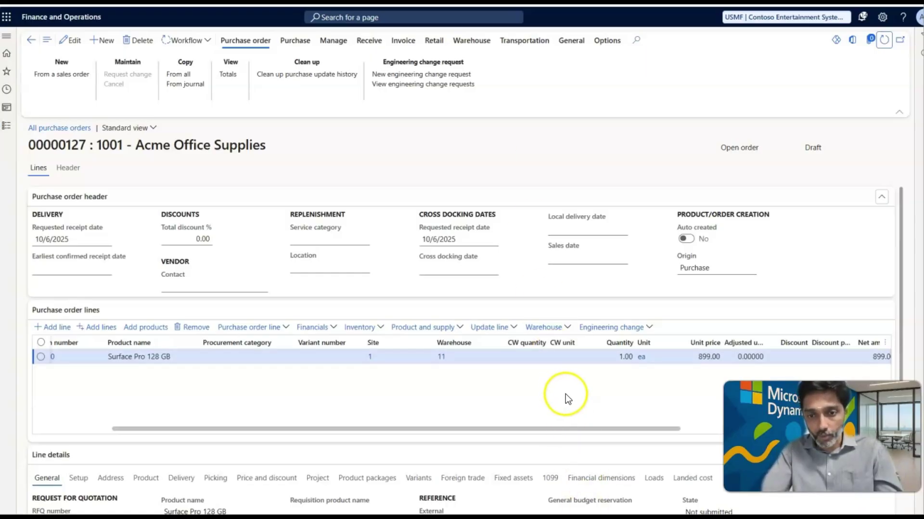
key("alt+Tab")
key("alt+Tab")
key("alt+Tab")
key("alt+Tab")
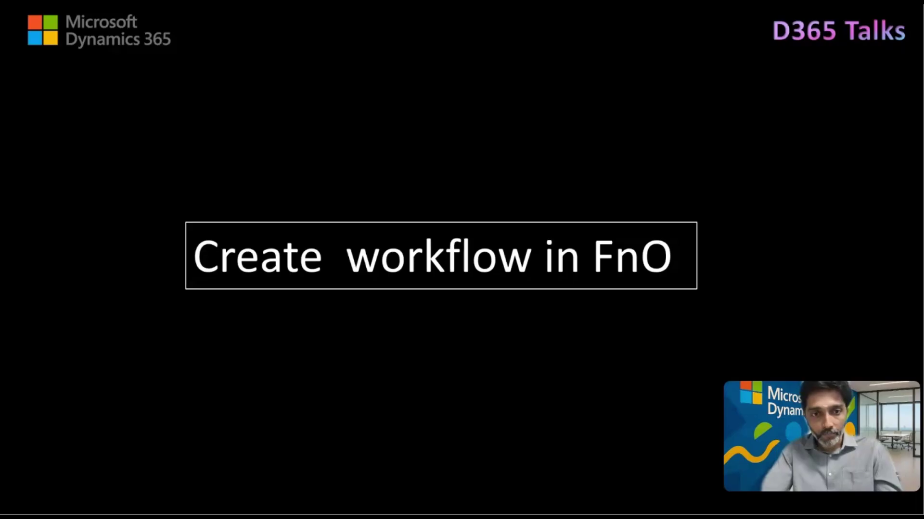
left_click(420, 382)
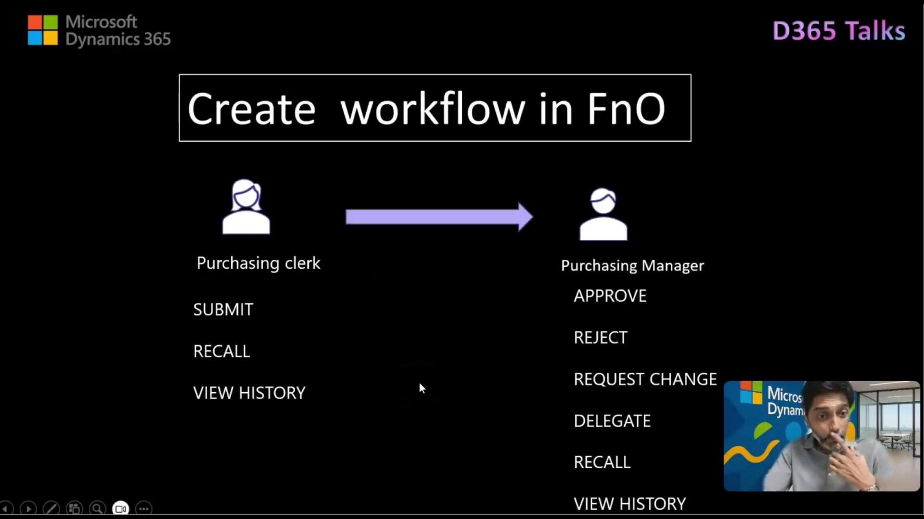